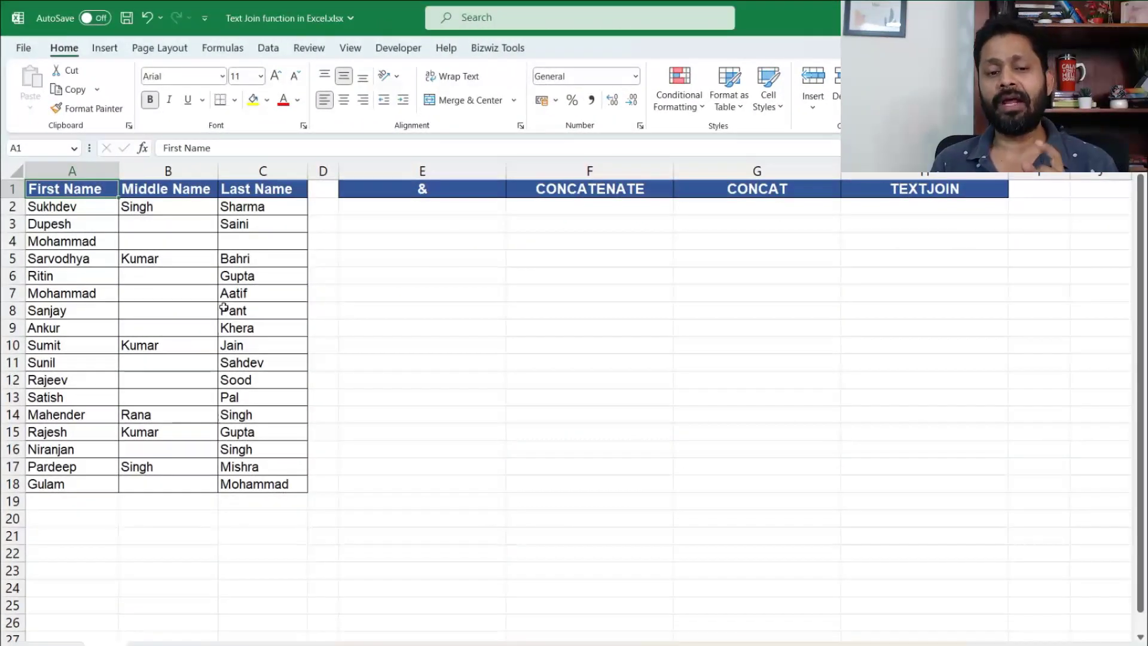
Review the &, CONCATENATE, CONCAT and TEXTJOIN headings in E1–H1 and result cell E2
{"action": "left_click", "coordinate": [466, 188]}
{"action": "left_click", "coordinate": [514, 188]}
{"action": "left_click", "coordinate": [813, 188]}
{"action": "left_click", "coordinate": [873, 190]}
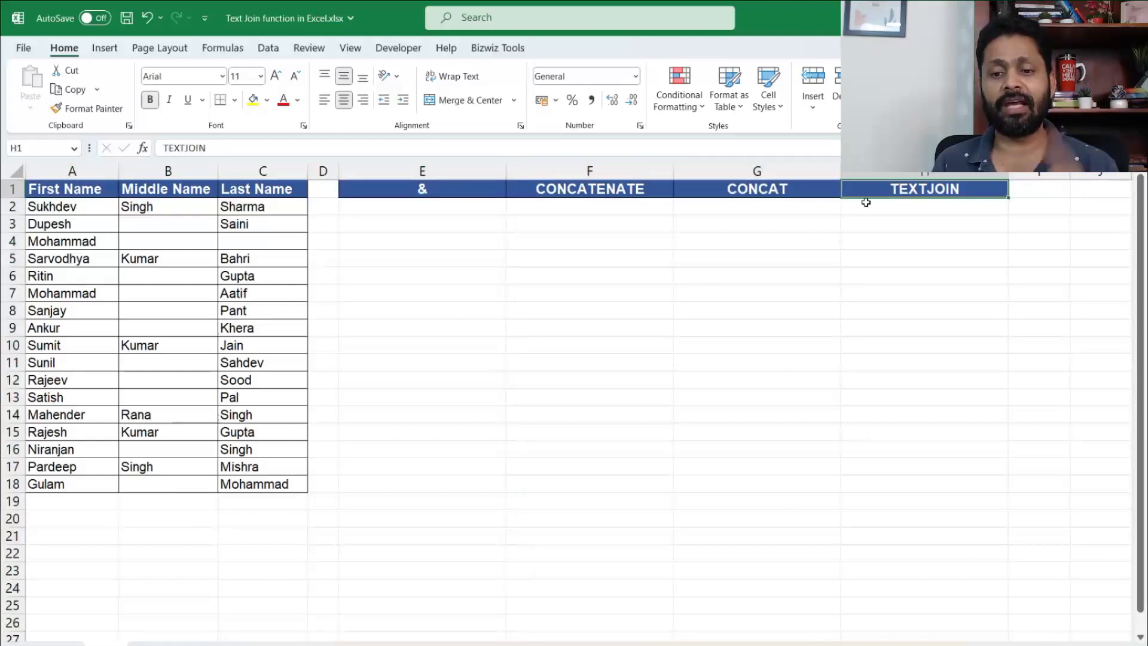
{"action": "left_click", "coordinate": [467, 210]}
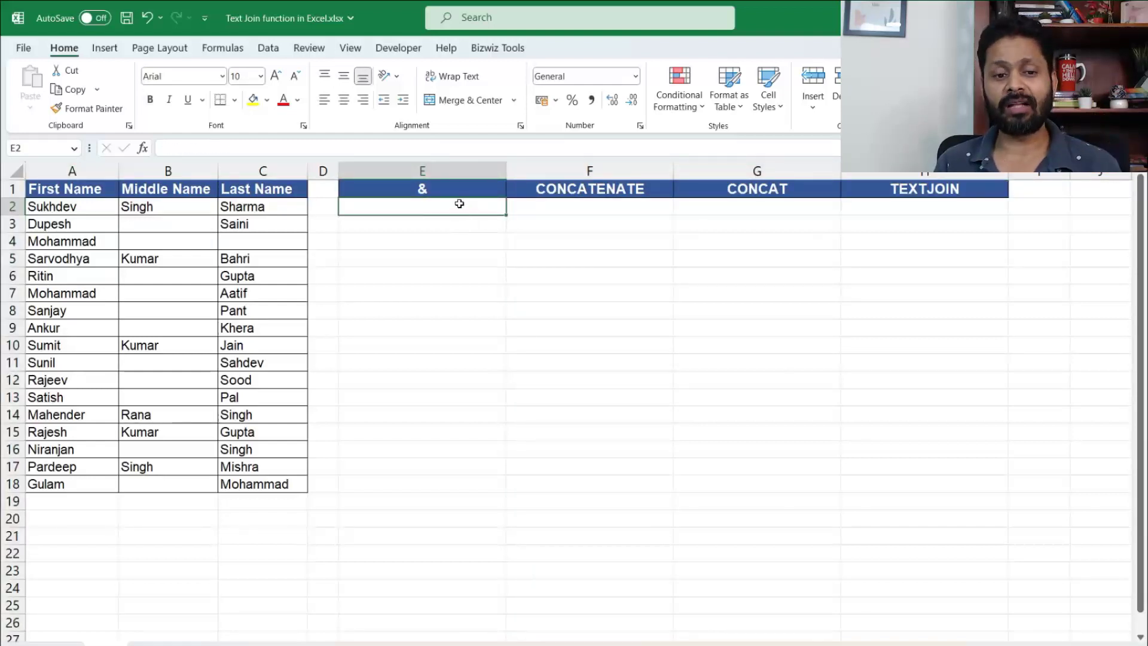
{"action": "left_click", "coordinate": [449, 187]}
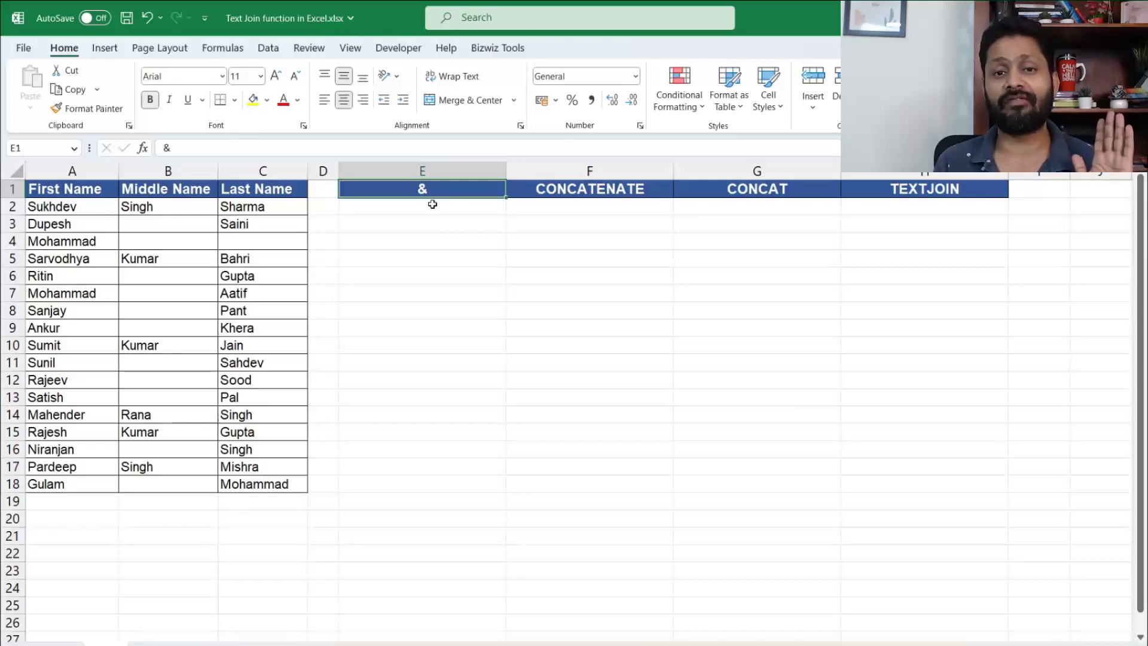
{"action": "left_click", "coordinate": [435, 207]}
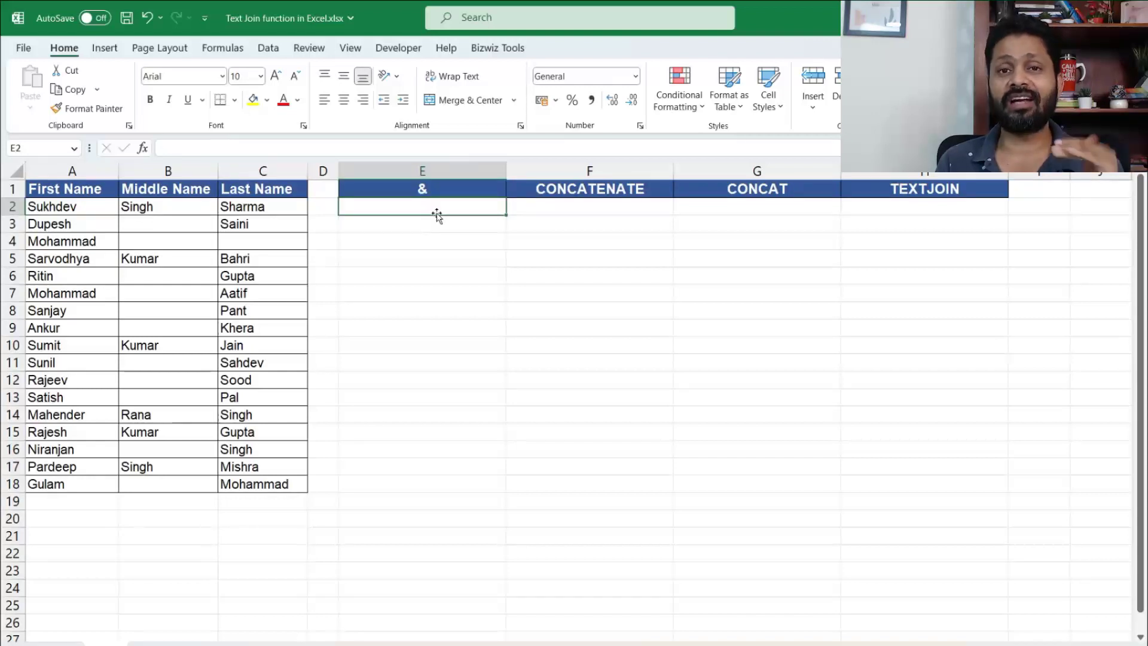
Review the First, Middle and Last Name headings, then begin a formula with = in E2
{"action": "left_click", "coordinate": [67, 191]}
{"action": "left_click", "coordinate": [167, 193]}
{"action": "left_click", "coordinate": [254, 193]}
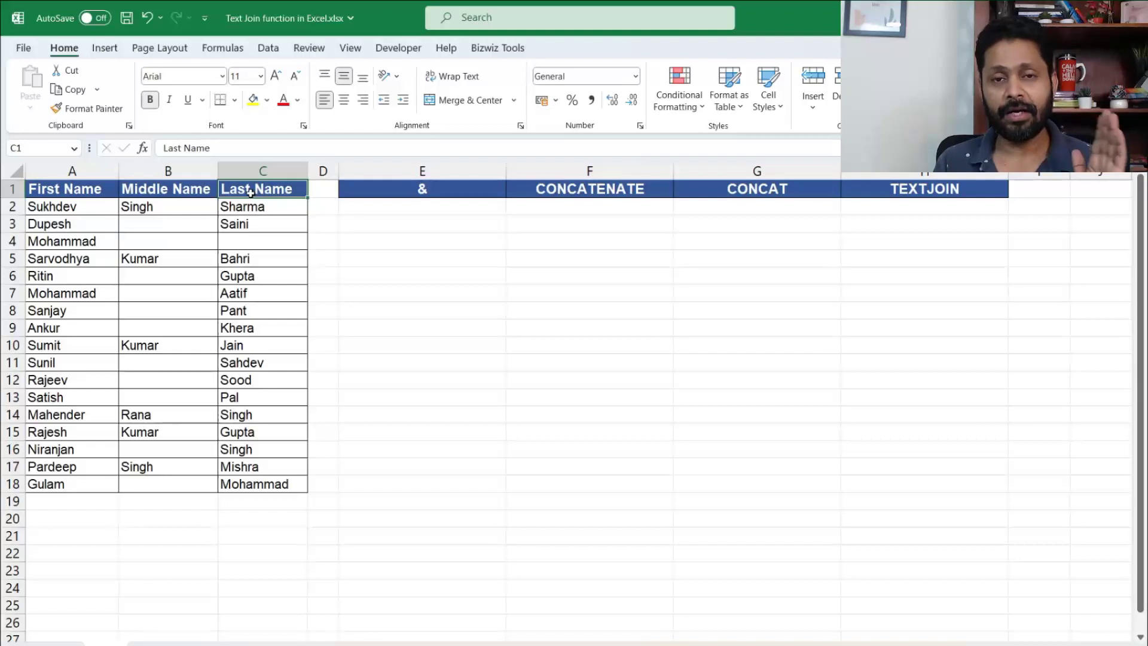
{"action": "left_click", "coordinate": [391, 210]}
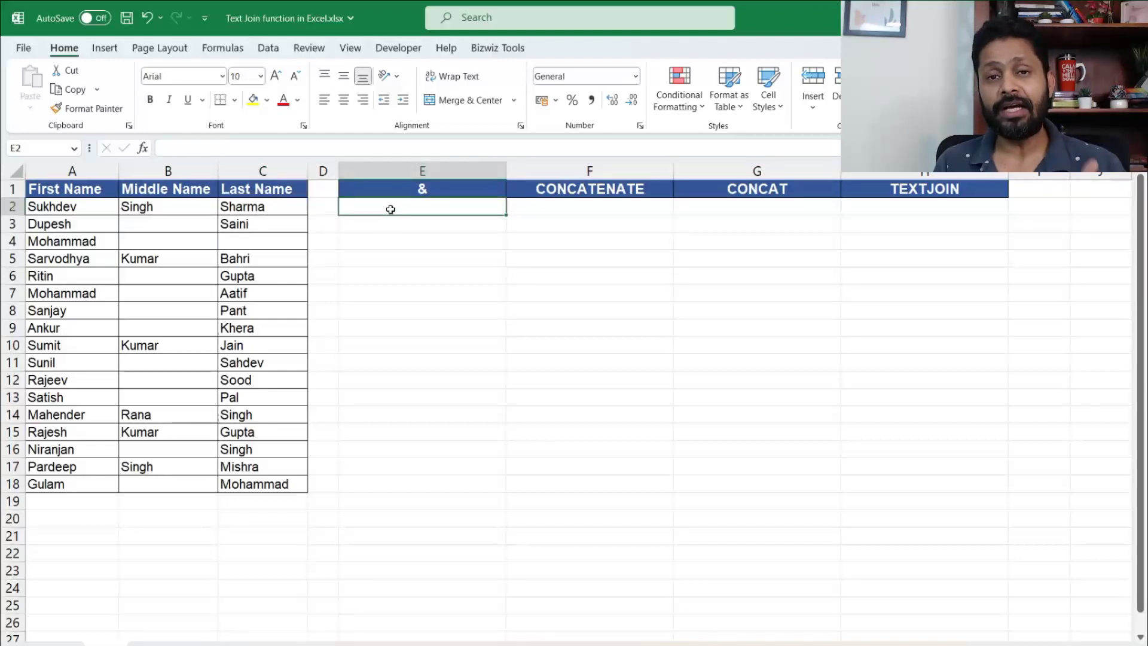
{"action": "type", "text": "="}
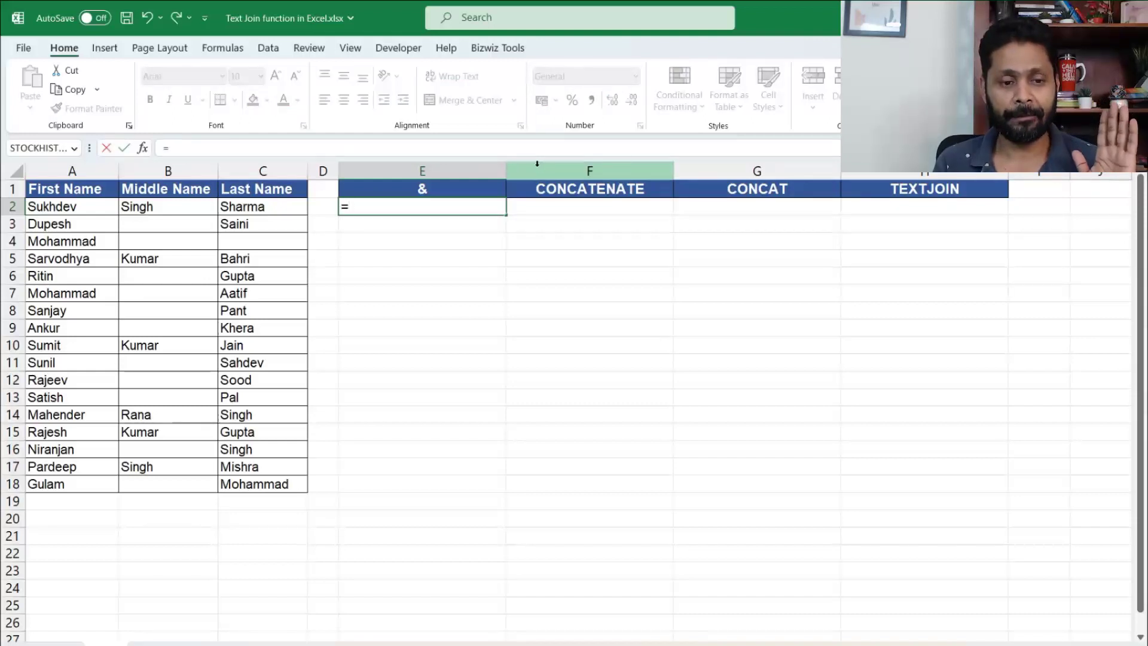
{"action": "left_click", "coordinate": [35, 206]}
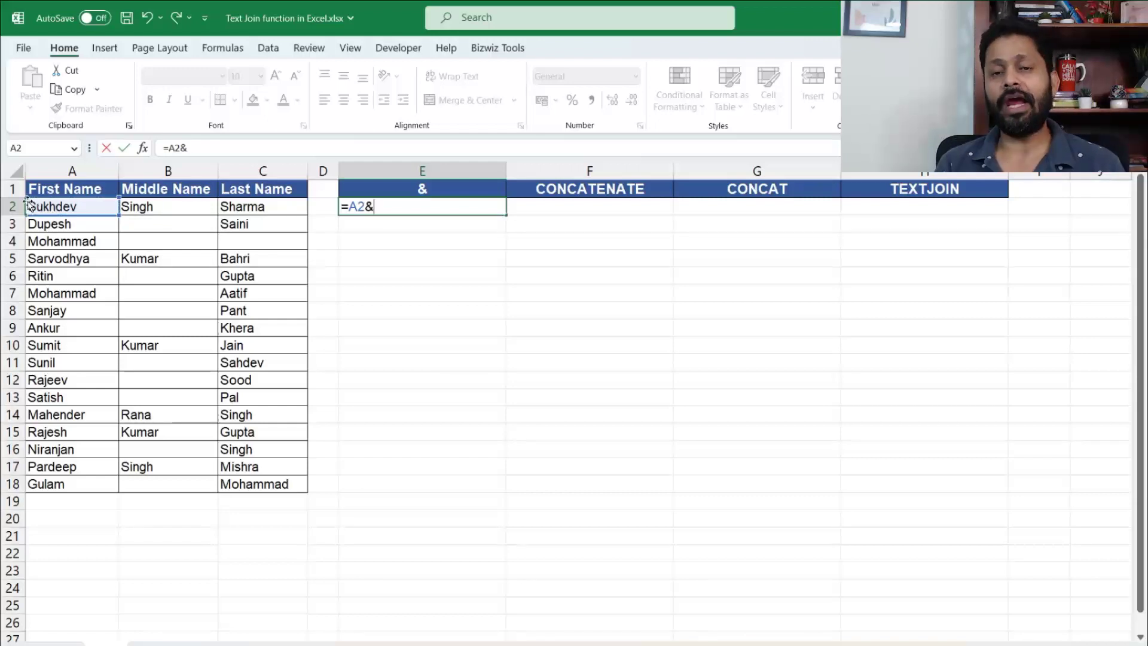
{"action": "left_click", "coordinate": [146, 206]}
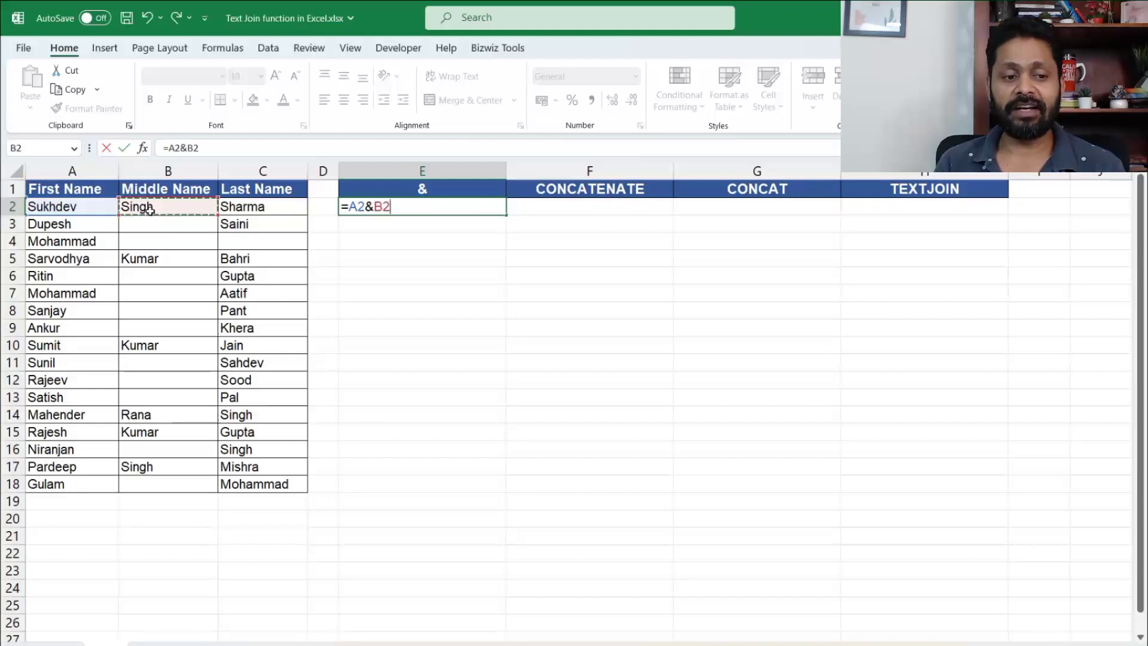
{"action": "type", "text": "&"}
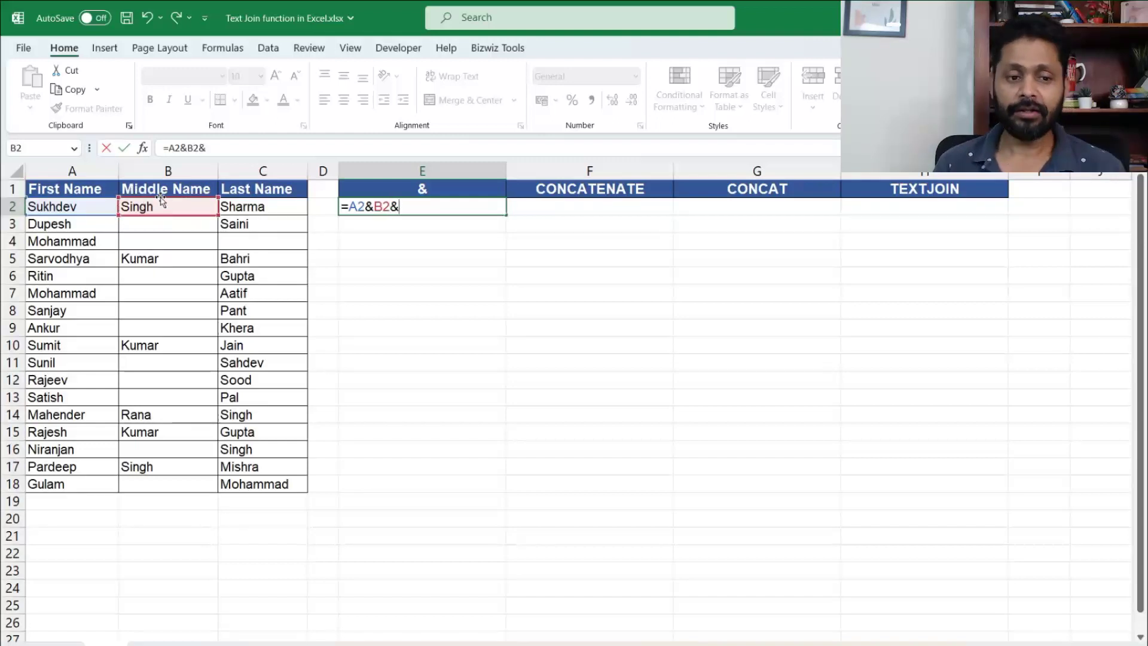
{"action": "left_click", "coordinate": [230, 206]}
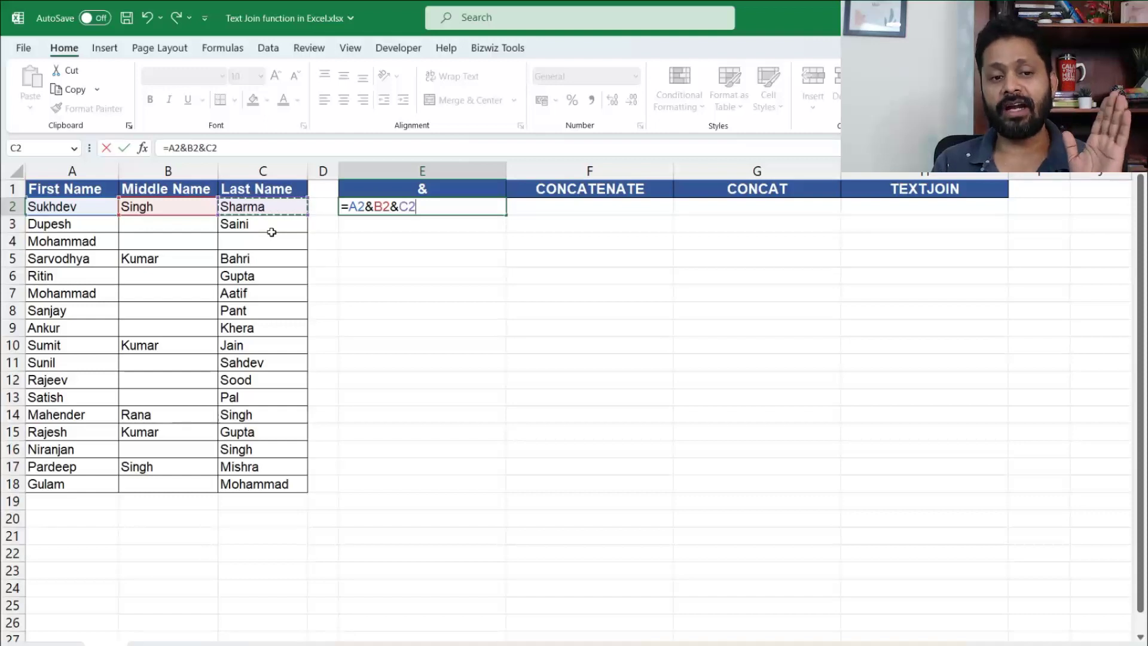
{"action": "key", "text": "Return"}
{"action": "key", "text": "Up"}
{"action": "key", "text": "ctrl+c"}
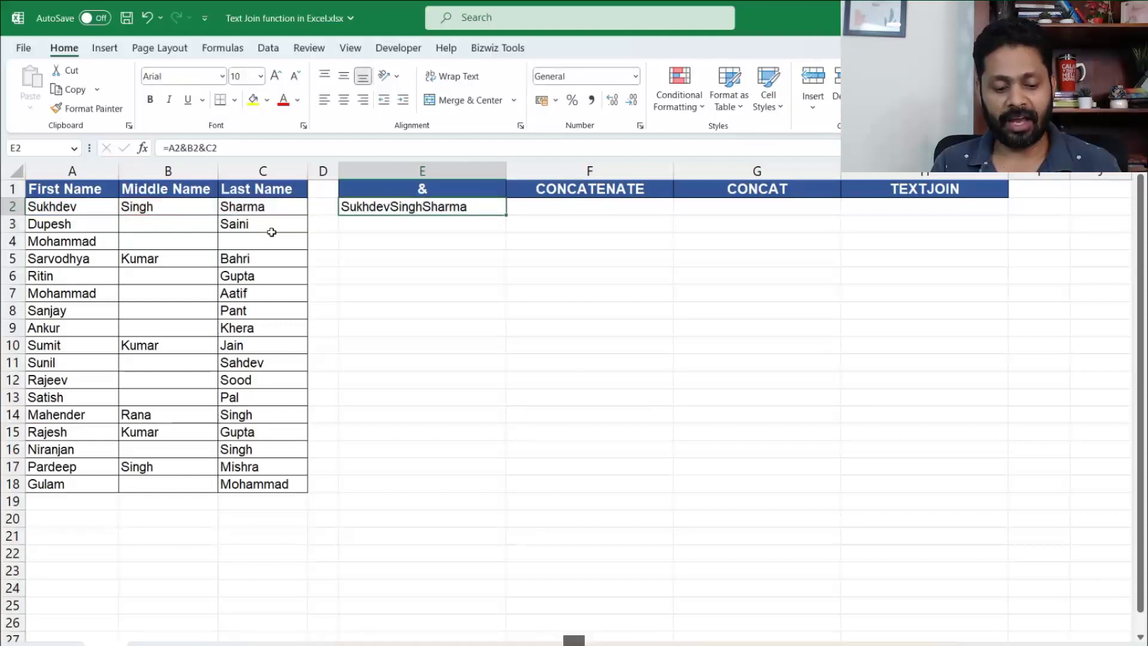
Paste the E2 joining formula down into E3:E18
{"action": "key", "text": "shift+Down"}
{"action": "key", "text": "shift+Down"}
{"action": "key", "text": "shift+Down"}
{"action": "key", "text": "shift+Down"}
{"action": "key", "text": "shift+Down"}
{"action": "key", "text": "shift+Down"}
{"action": "key", "text": "shift+Down"}
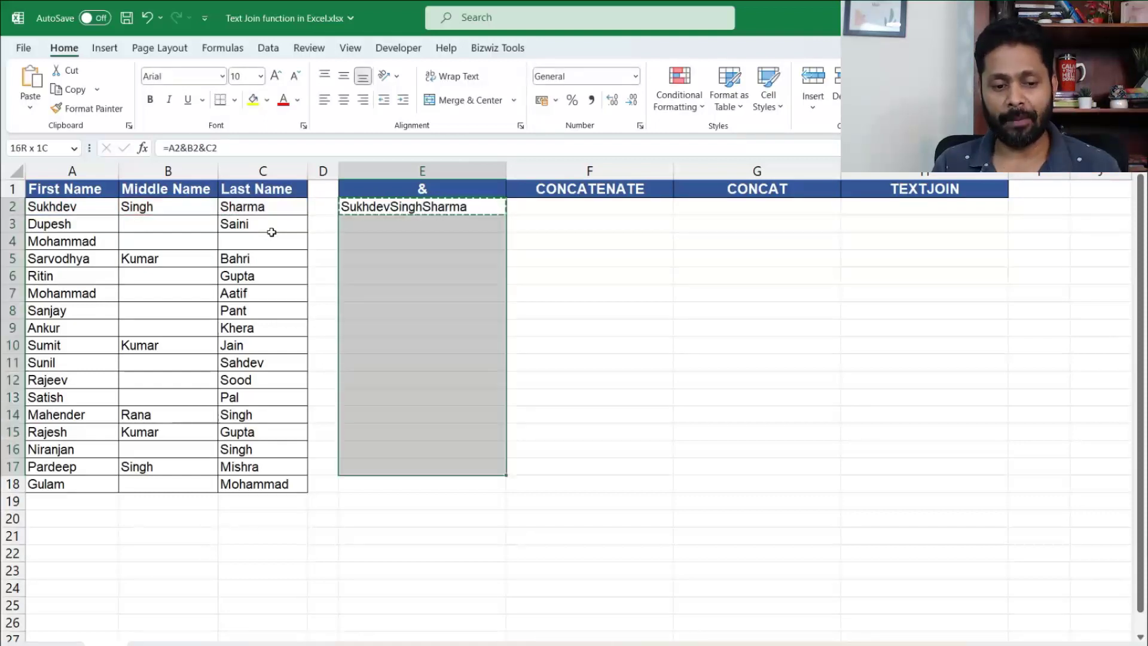
{"action": "key", "text": "shift+Down"}
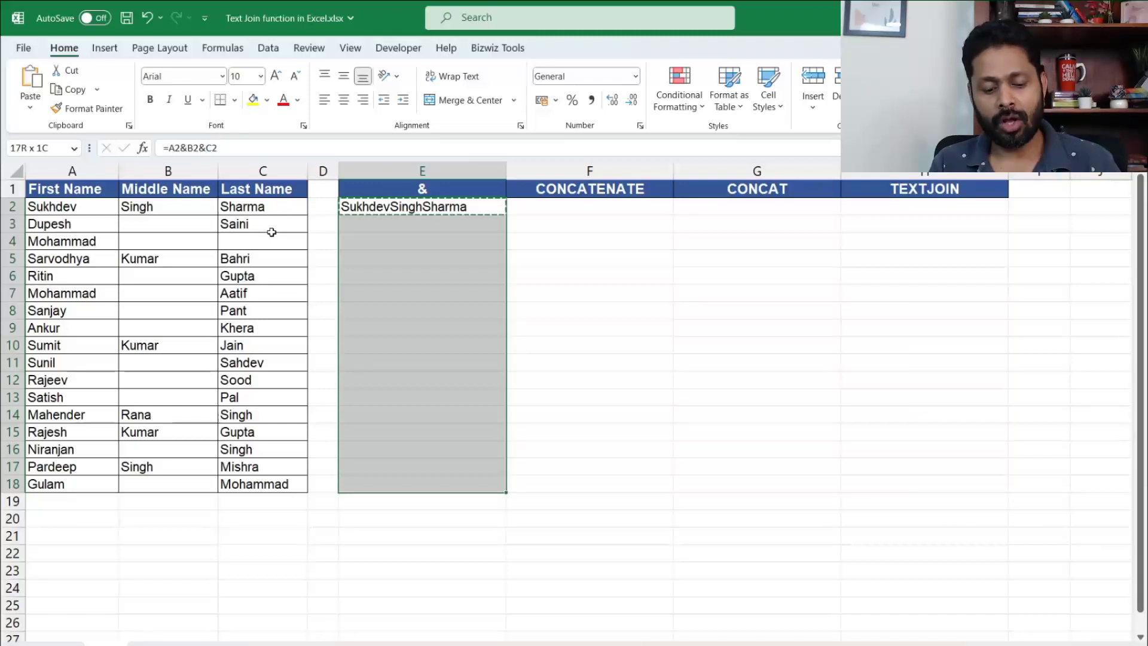
{"action": "key", "text": "ctrl+v"}
{"action": "key", "text": "Escape"}
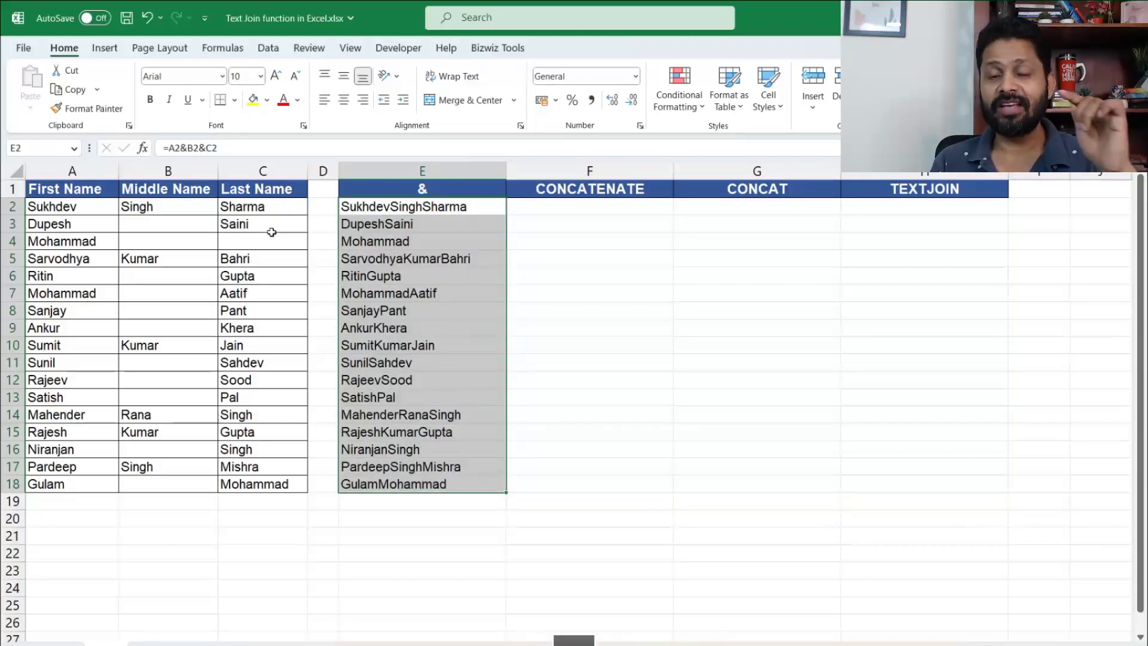
{"action": "key", "text": "Up"}
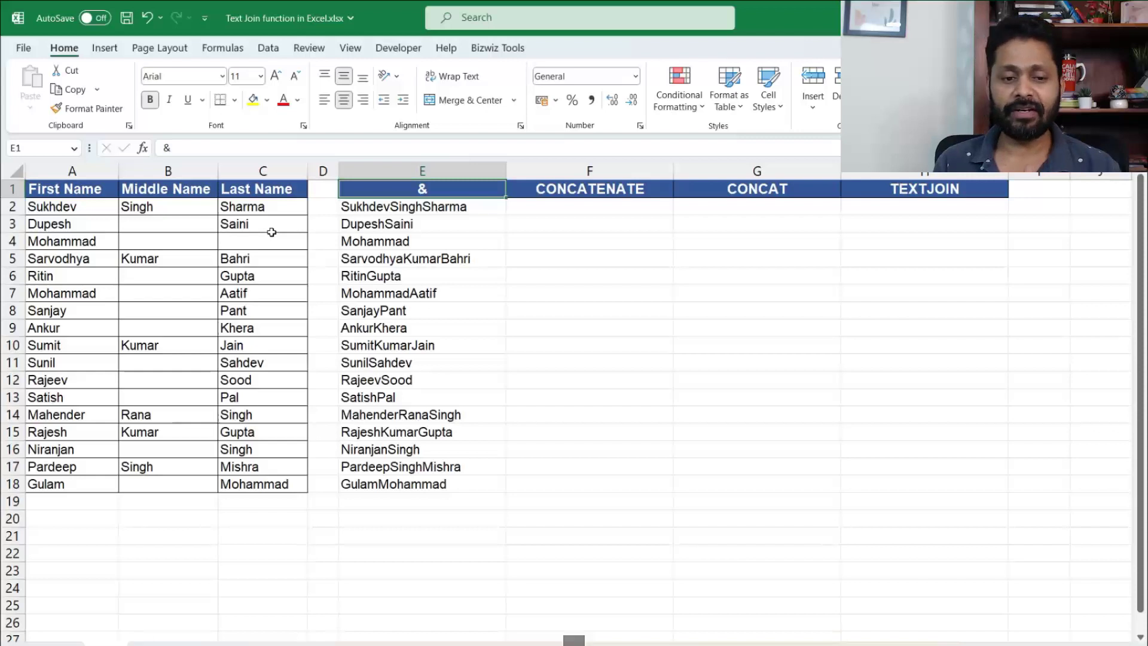
Check the formulas in E2 and E3, then clear E2's formula and restart it with A2
{"action": "left_click", "coordinate": [397, 210]}
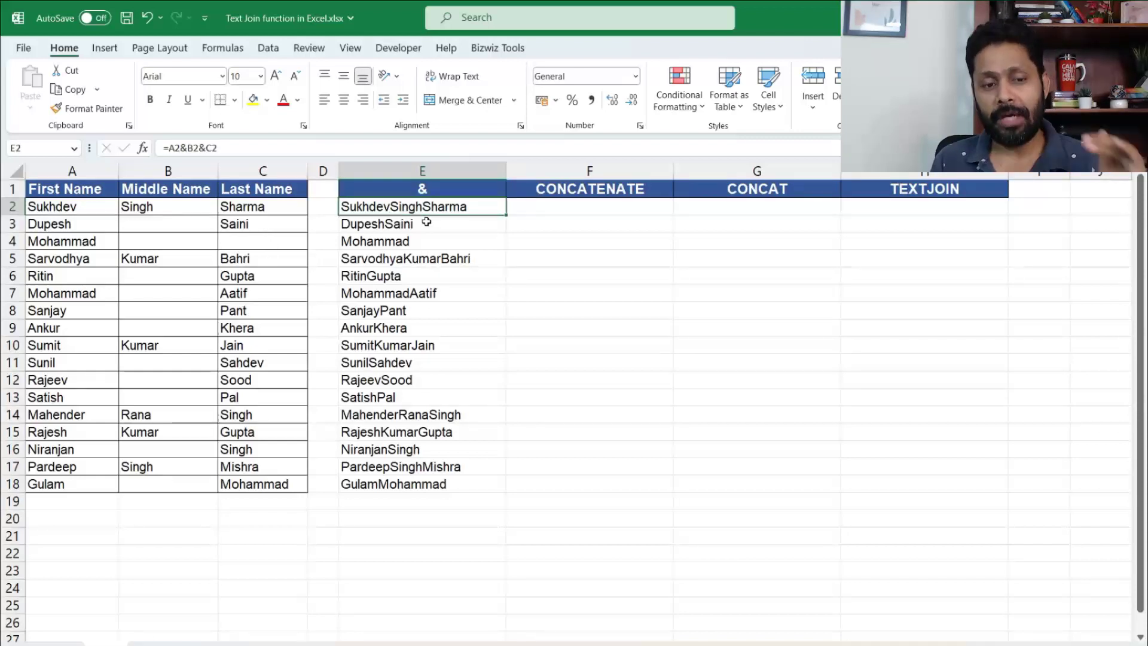
{"action": "left_click", "coordinate": [426, 222]}
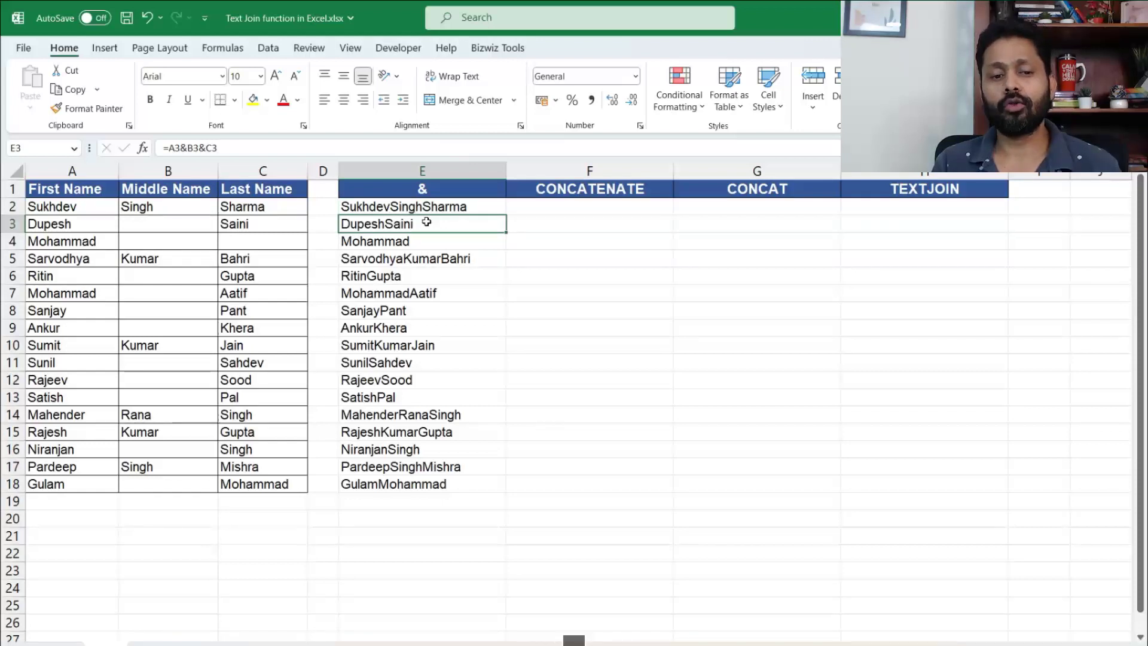
{"action": "key", "text": "Up"}
{"action": "key", "text": "F2"}
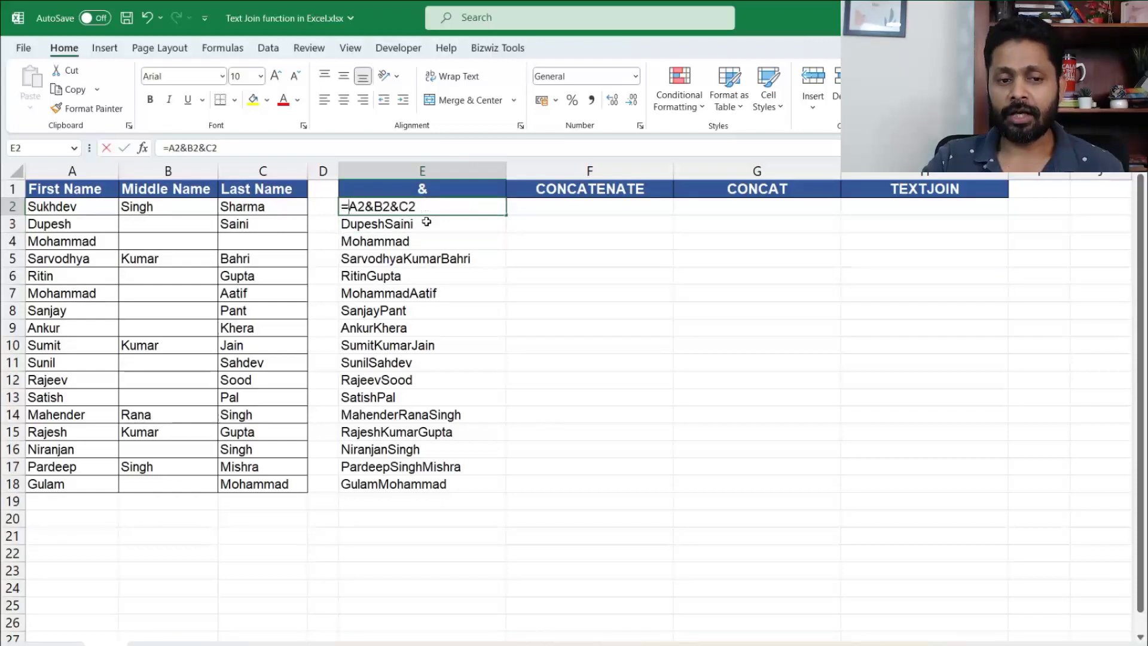
{"action": "key", "text": "BackSpace"}
{"action": "key", "text": "BackSpace"}
{"action": "key", "text": "BackSpace"}
{"action": "left_click", "coordinate": [79, 207]}
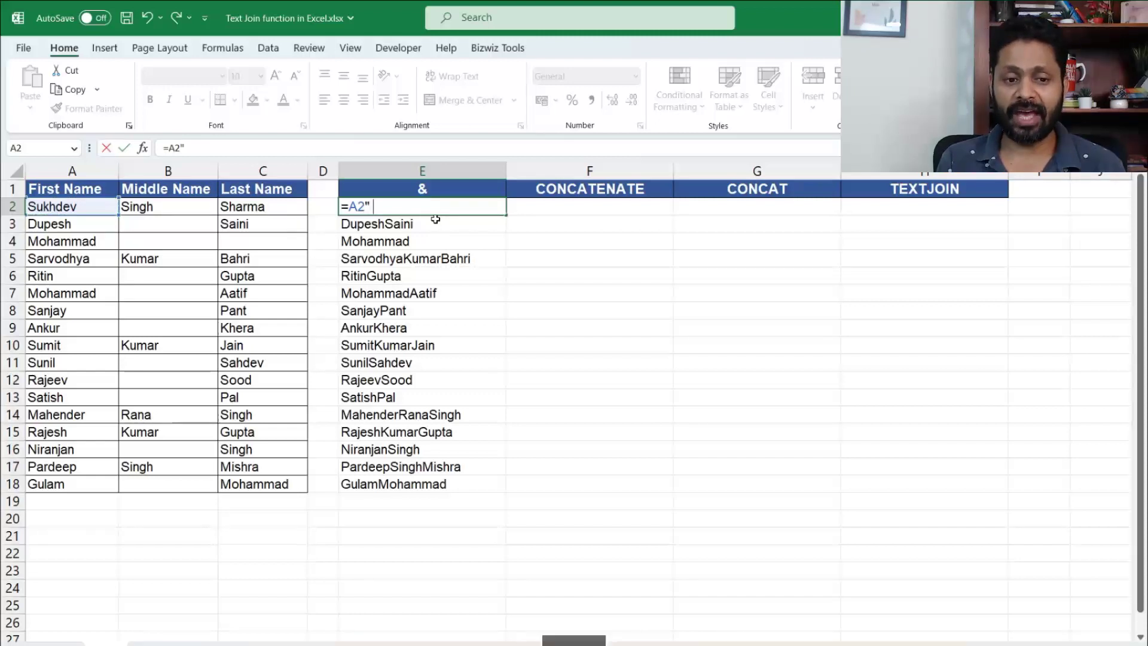
{"action": "type", "text": "\""}
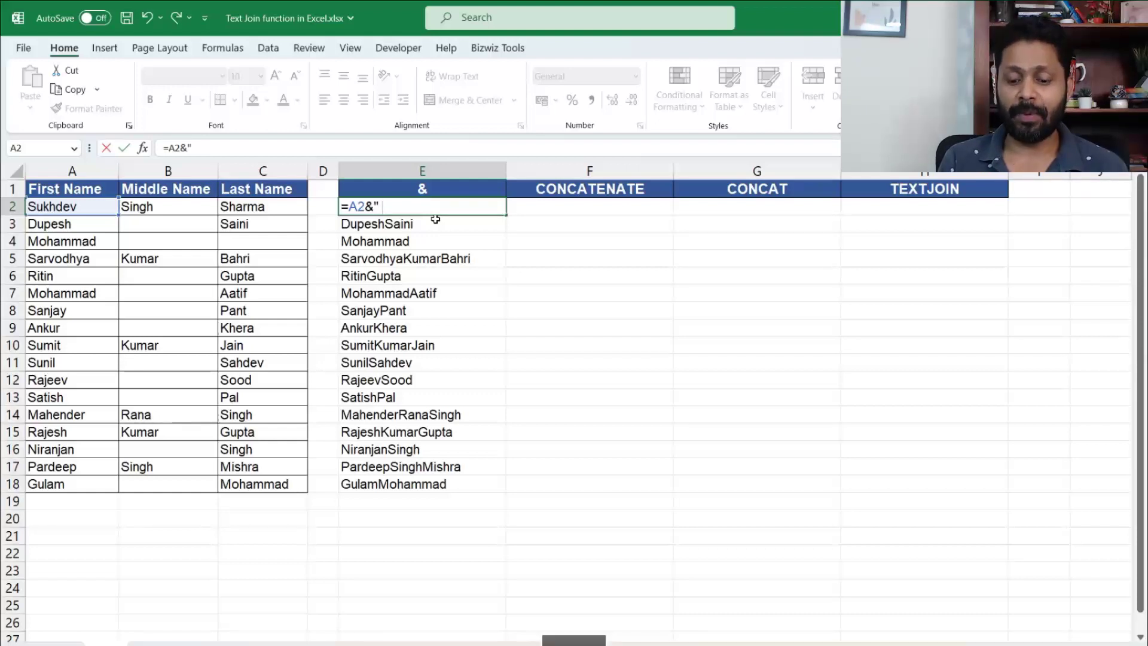
{"action": "type", "text": "\""}
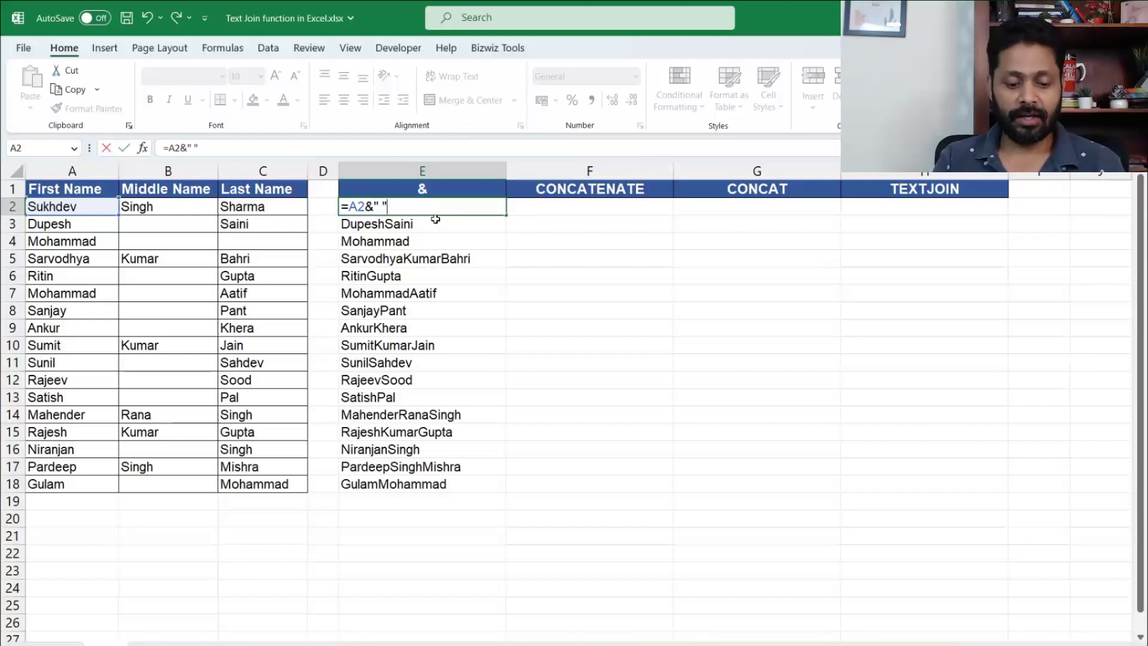
{"action": "type", "text": "&"}
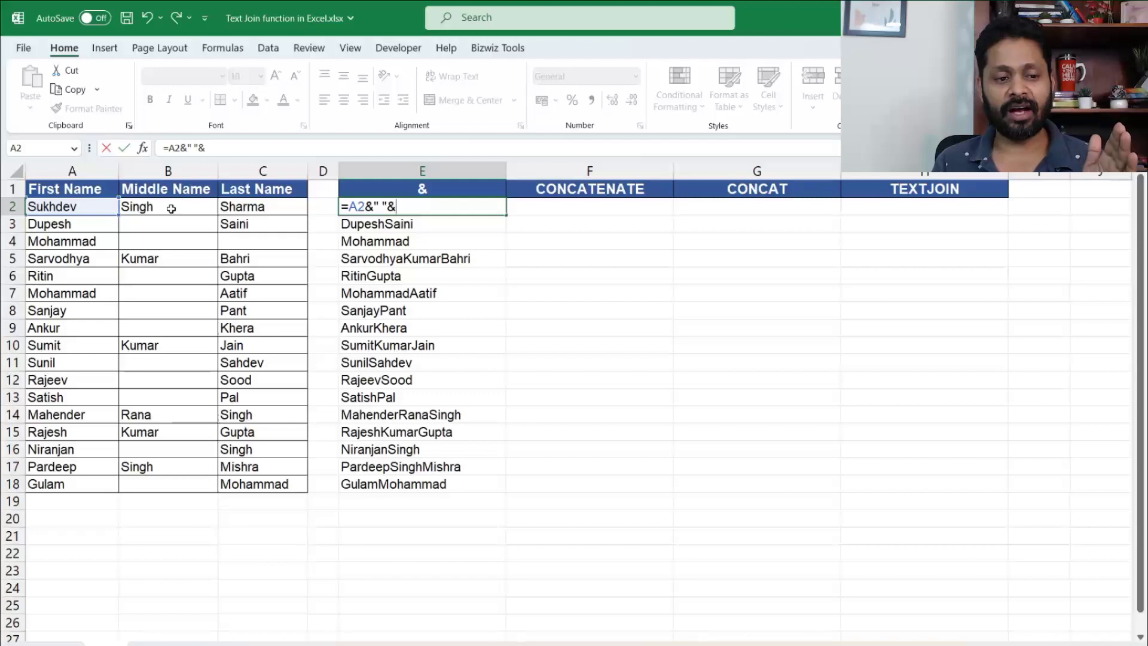
{"action": "left_click", "coordinate": [191, 210]}
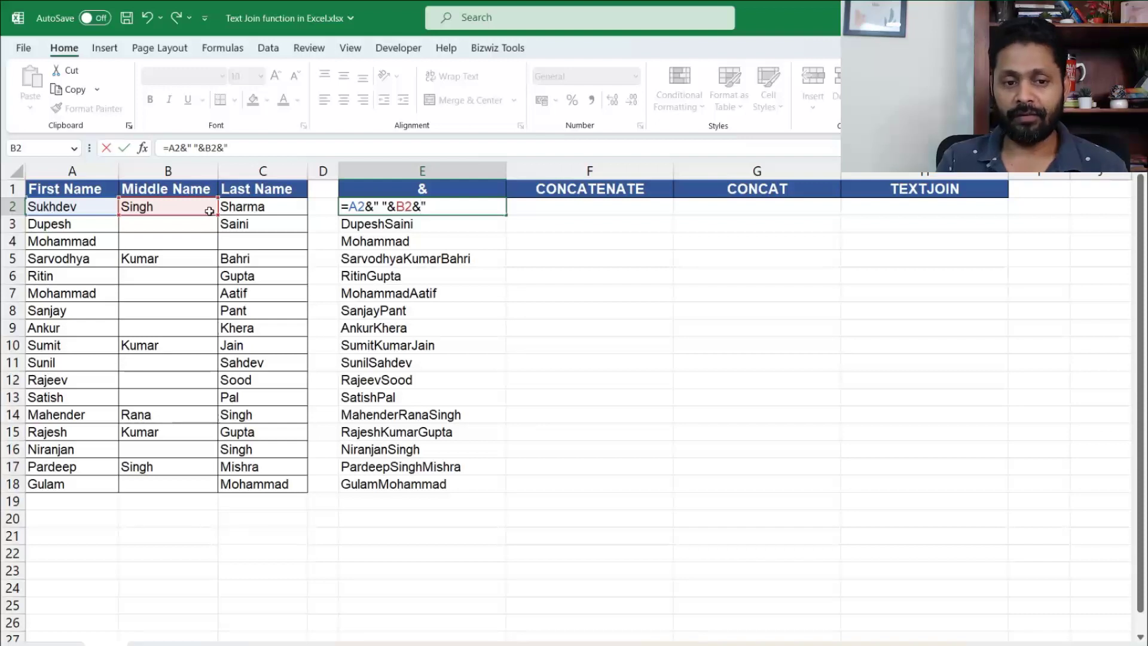
{"action": "type", "text": " \"&"}
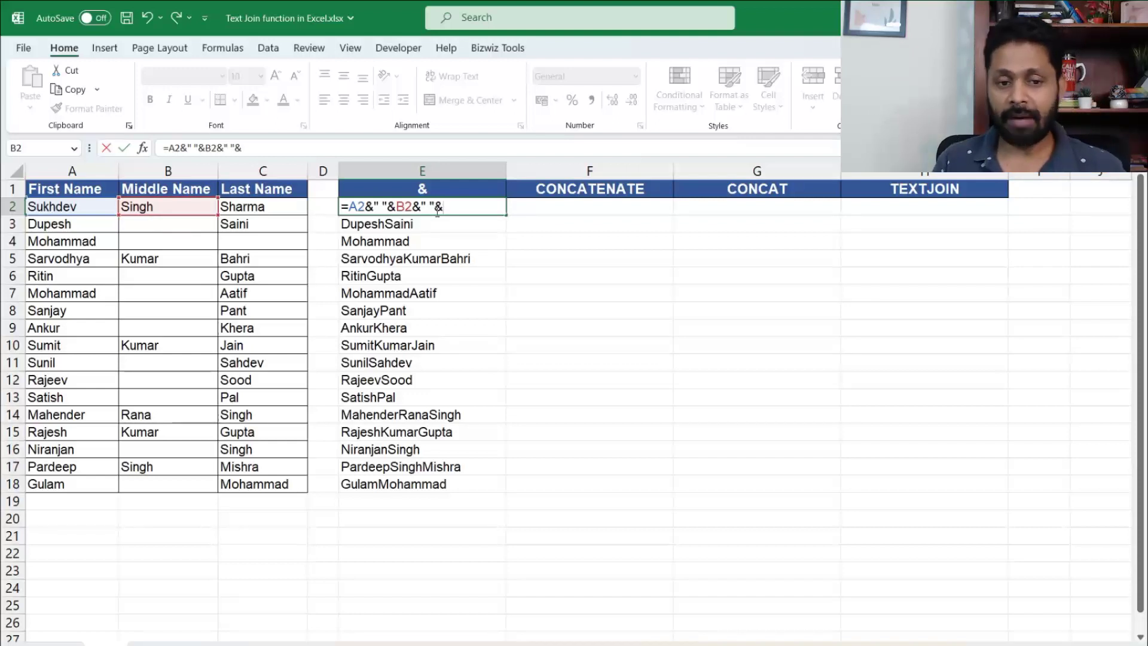
{"action": "left_click", "coordinate": [290, 205]}
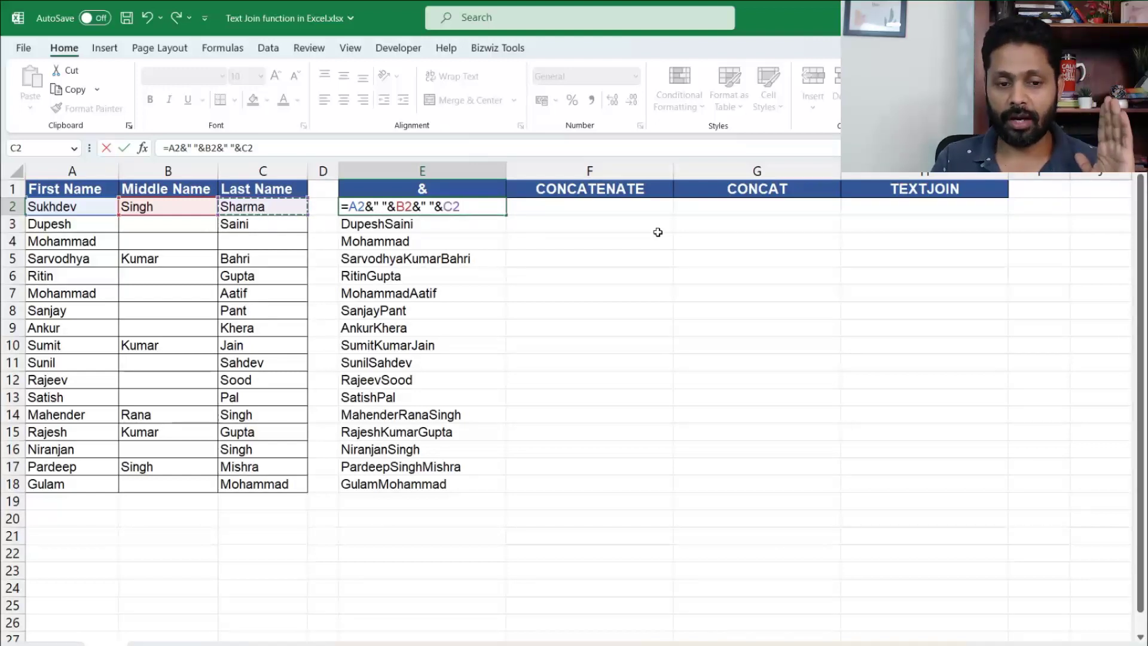
{"action": "key", "text": "Return"}
Copy the spaced E2 formula down column E through E18
{"action": "key", "text": "Up"}
{"action": "key", "text": "ctrl+c"}
{"action": "key", "text": "ctrl+shift+Down"}
{"action": "key", "text": "ctrl+v"}
{"action": "key", "text": "shift+Up"}
{"action": "key", "text": "shift+Up"}
{"action": "key", "text": "shift+Up"}
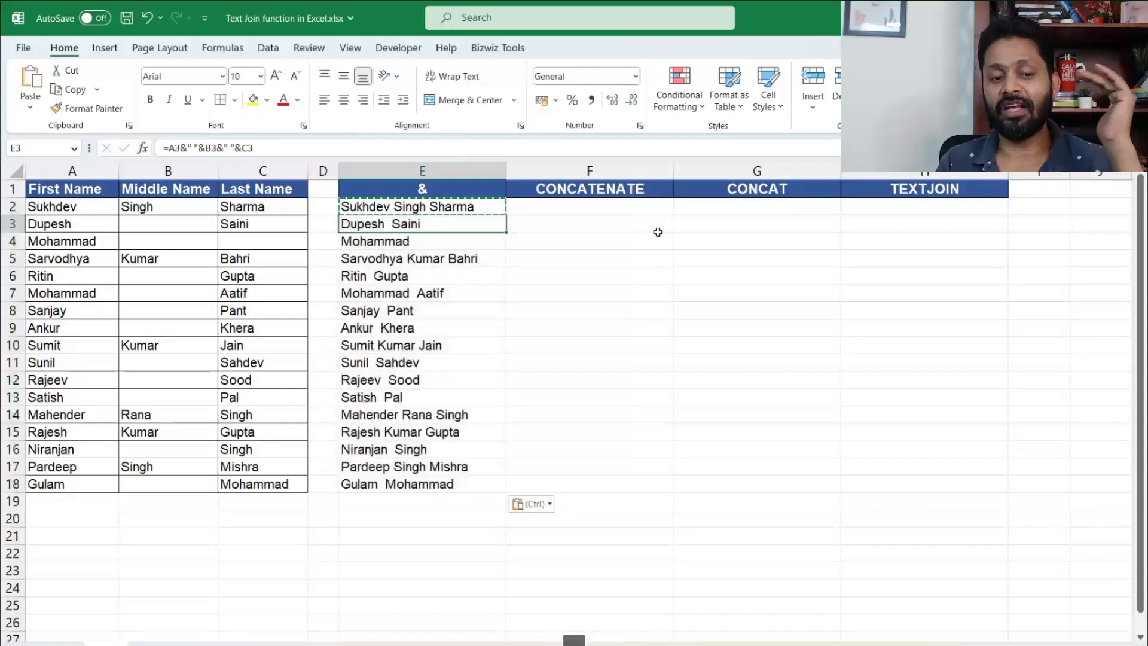
{"action": "key", "text": "shift+Up"}
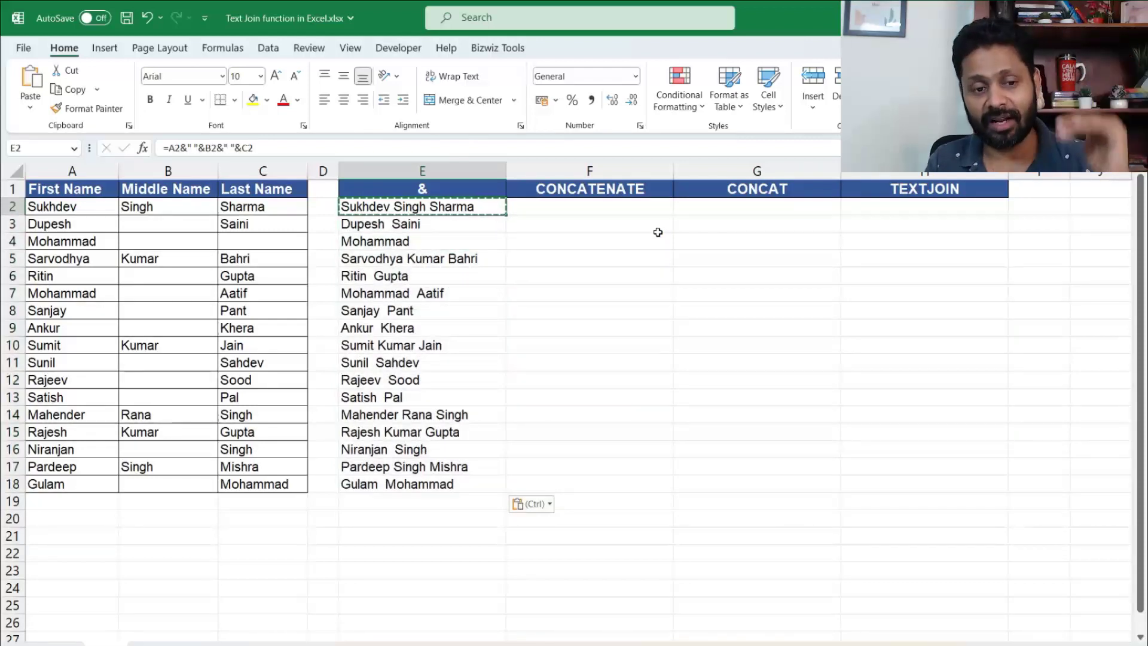
{"action": "key", "text": "Escape"}
{"action": "key", "text": "Down"}
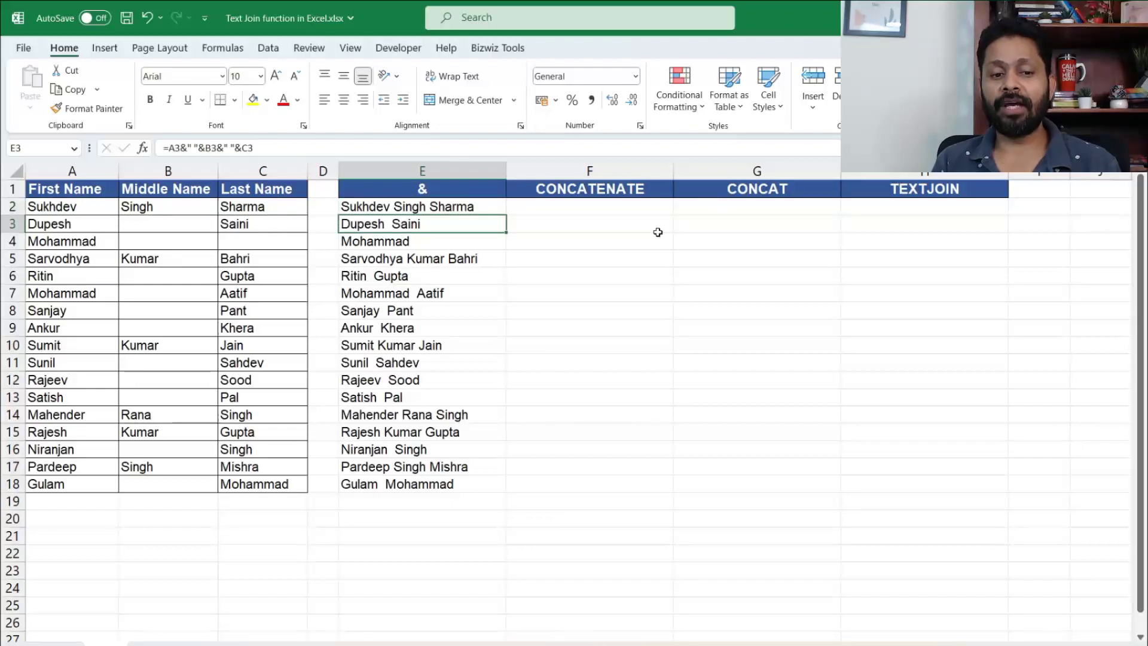
{"action": "key", "text": "Left"}
{"action": "key", "text": "Left"}
{"action": "key", "text": "Left"}
{"action": "key", "text": "Right"}
{"action": "key", "text": "Right"}
{"action": "key", "text": "Right"}
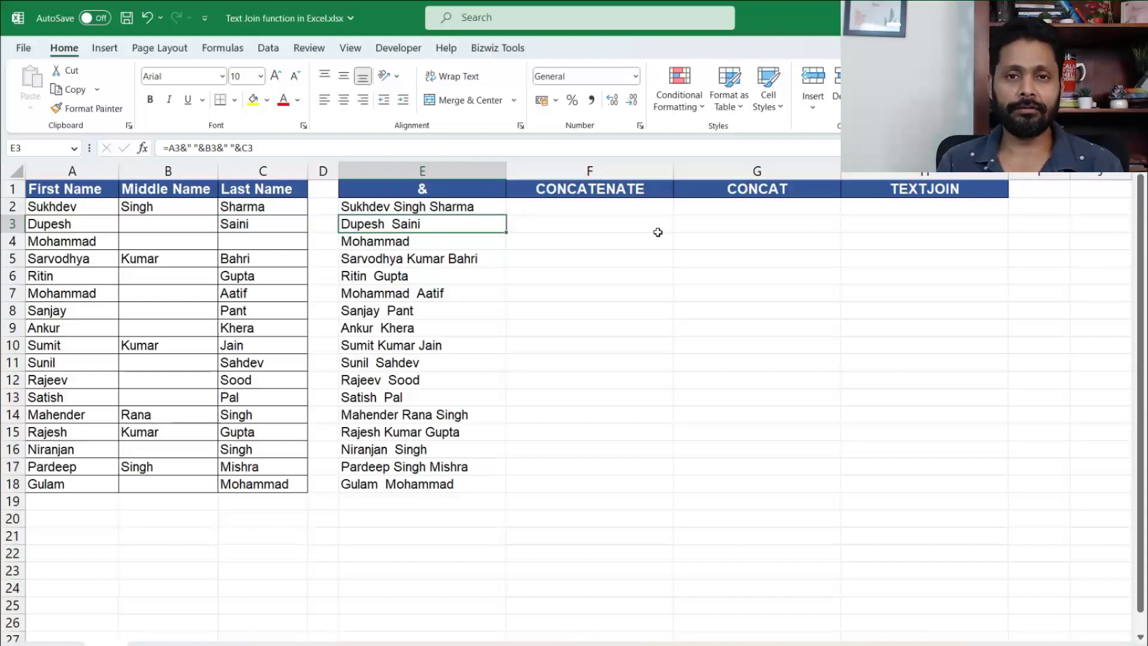
{"action": "key", "text": "F2"}
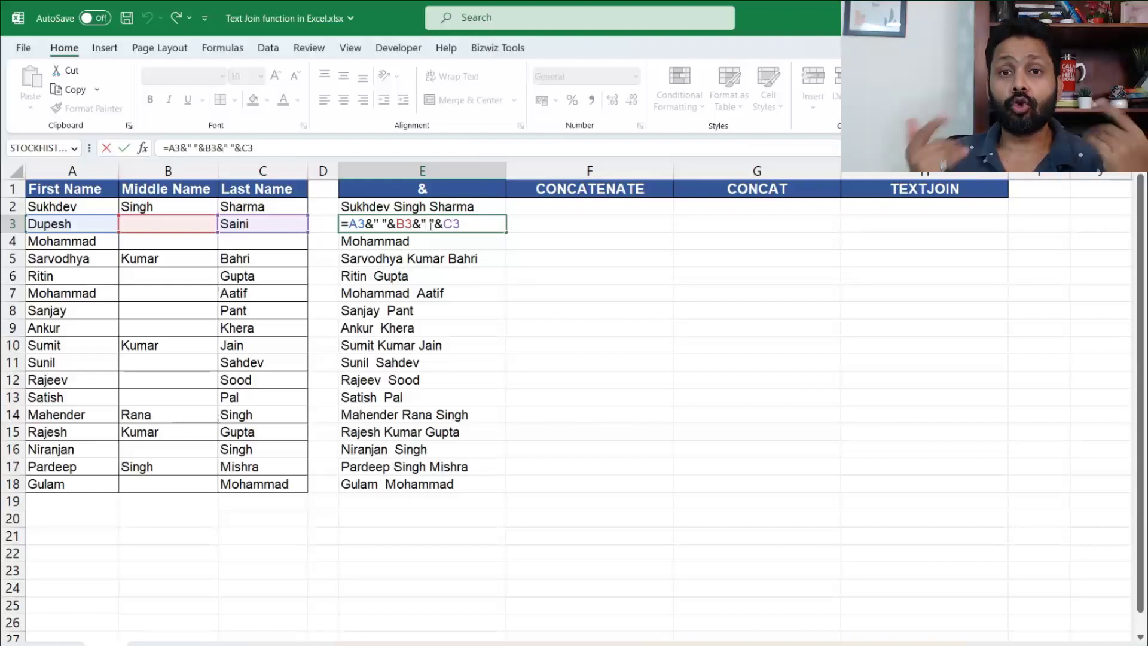
{"action": "key", "text": "ctrl+Return"}
{"action": "key", "text": "Left"}
{"action": "key", "text": "Left"}
{"action": "key", "text": "Left"}
{"action": "key", "text": "Left"}
{"action": "key", "text": "Right"}
{"action": "key", "text": "Right"}
{"action": "key", "text": "Right"}
{"action": "key", "text": "Right"}
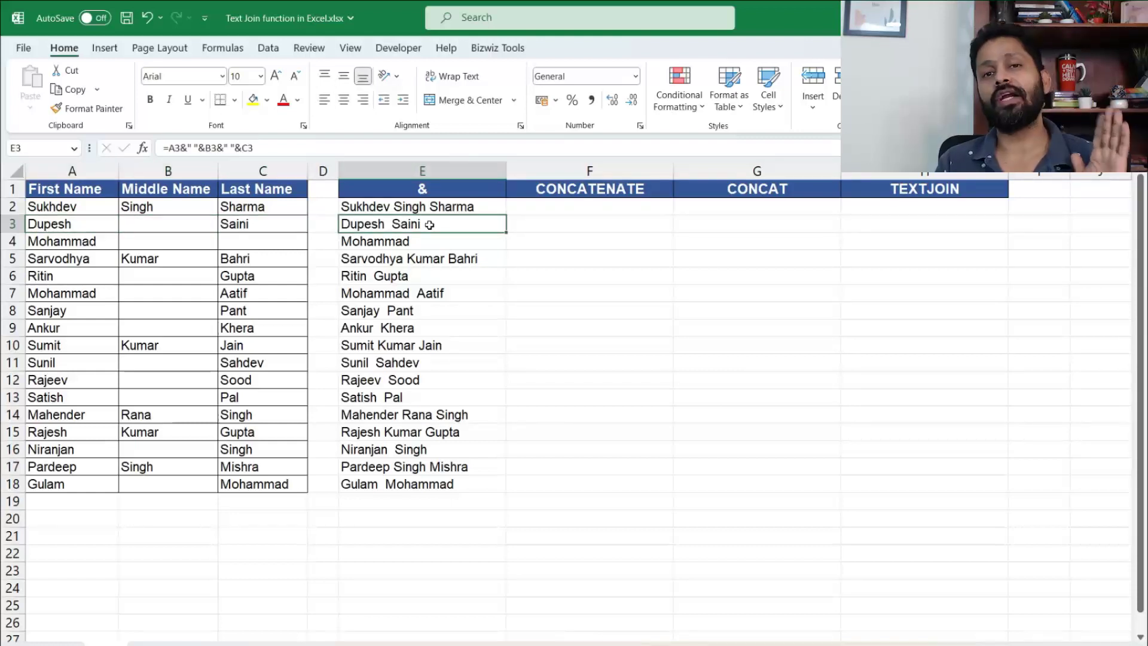
{"action": "key", "text": "Up"}
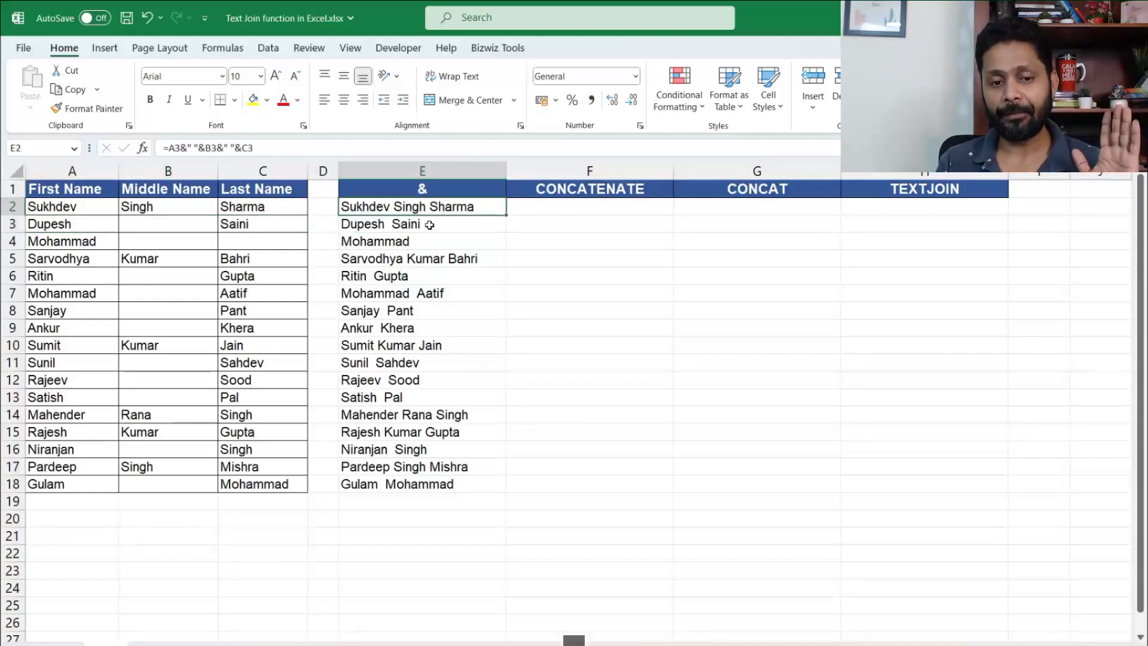
{"action": "key", "text": "Right"}
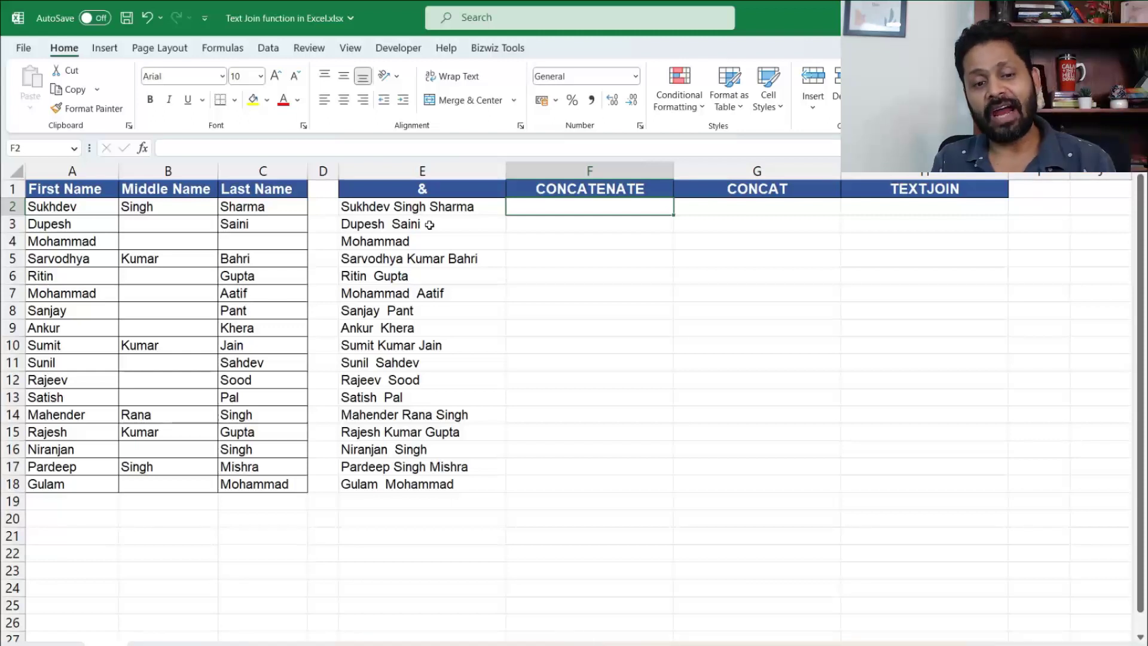
Start =CONCATENATE( in F2 from the function suggestions
{"action": "key", "text": "Left"}
{"action": "key", "text": "Up"}
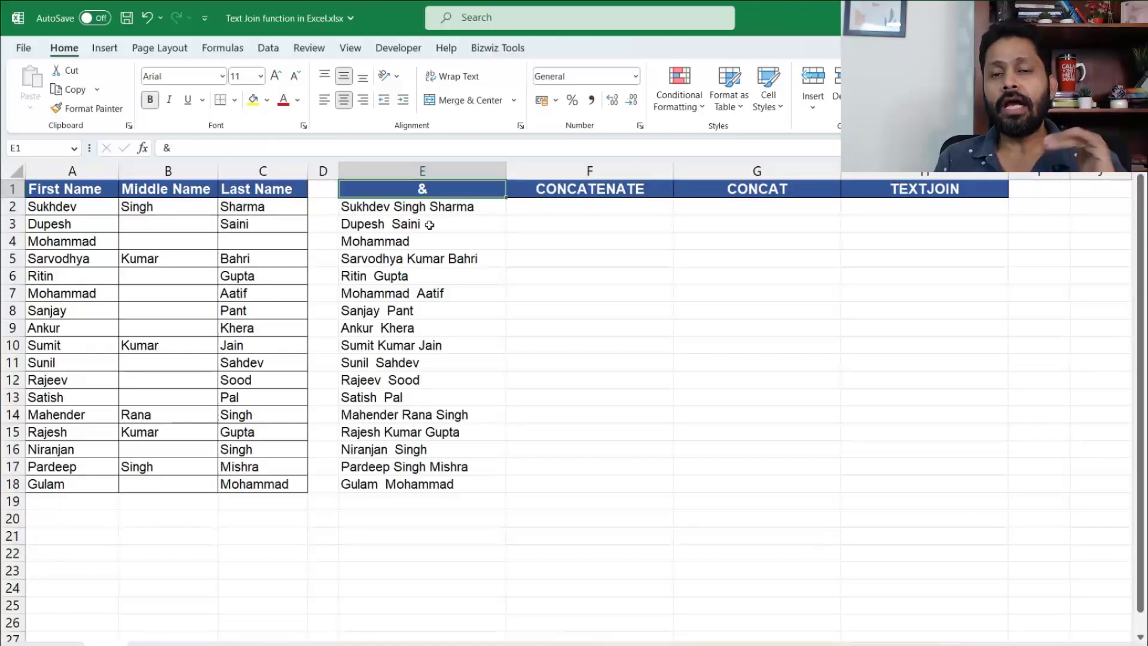
{"action": "key", "text": "Down"}
{"action": "key", "text": "Right"}
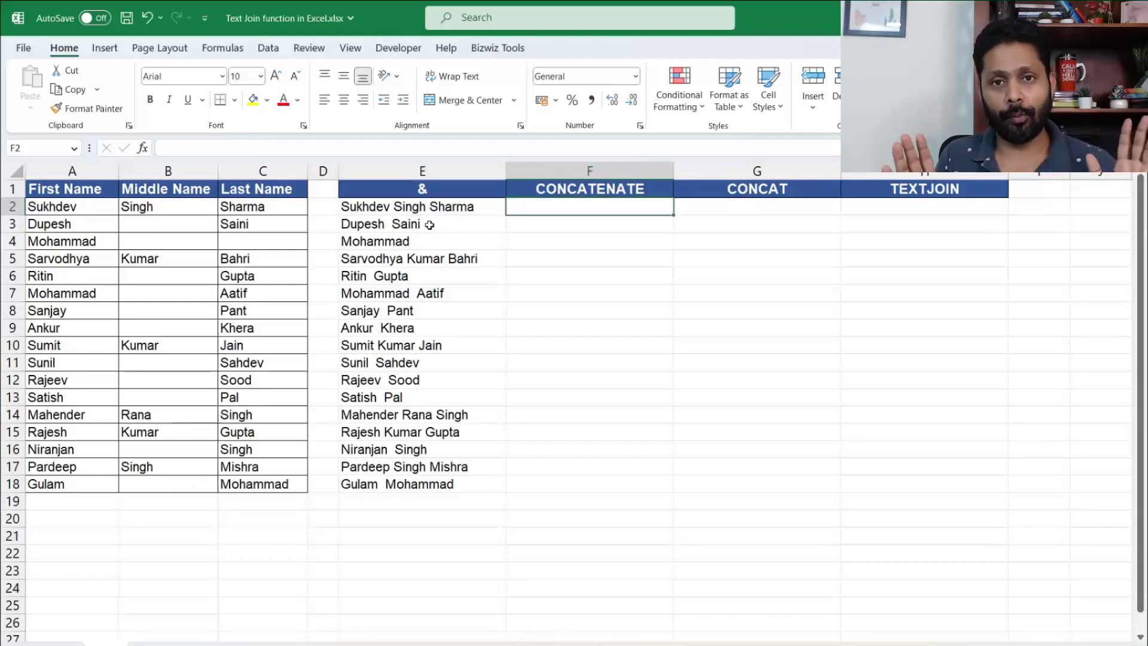
{"action": "type", "text": "=conc"}
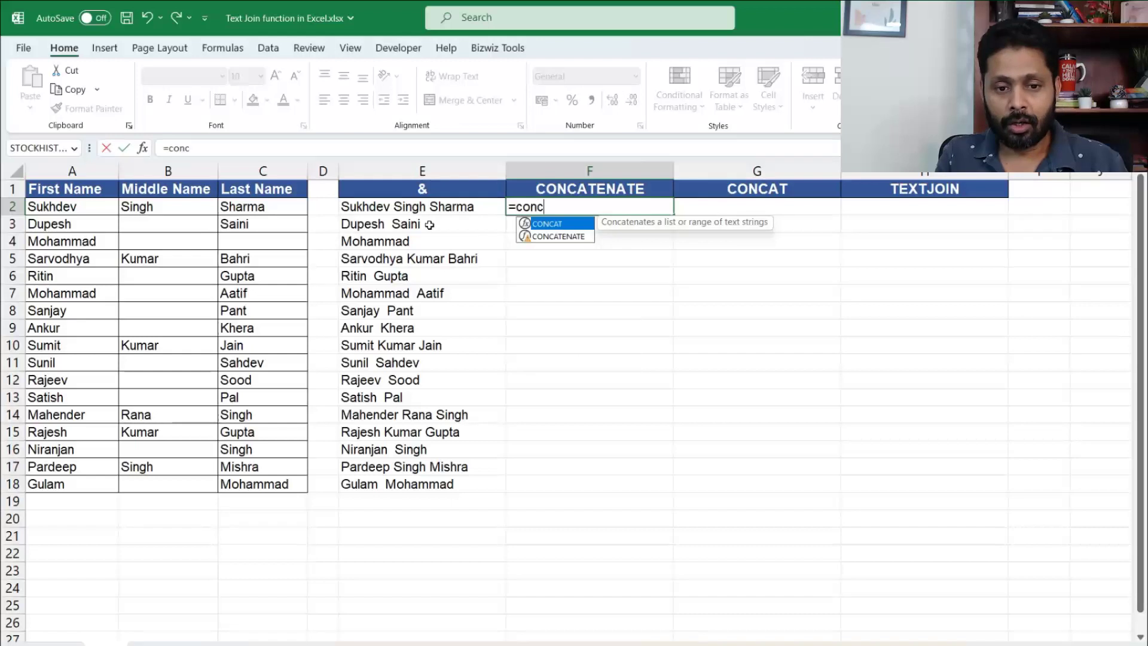
{"action": "key", "text": "Down"}
{"action": "key", "text": "Tab"}
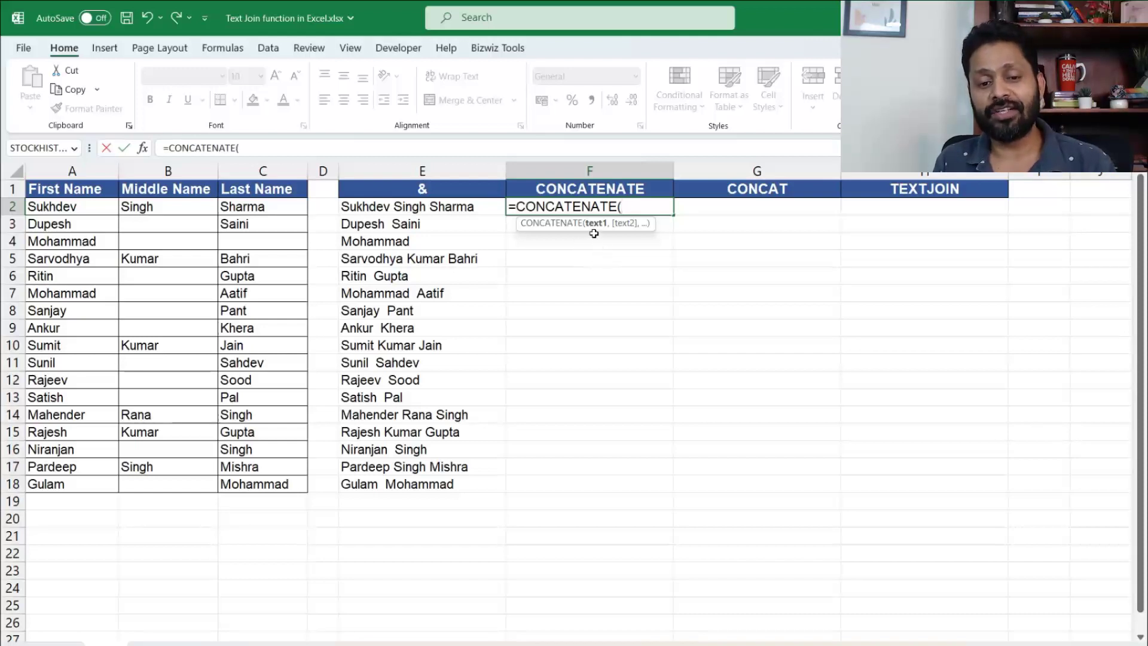
Complete F2 as =CONCATENATE(A2,B2,C2) and reopen it for editing
{"action": "left_click", "coordinate": [110, 208]}
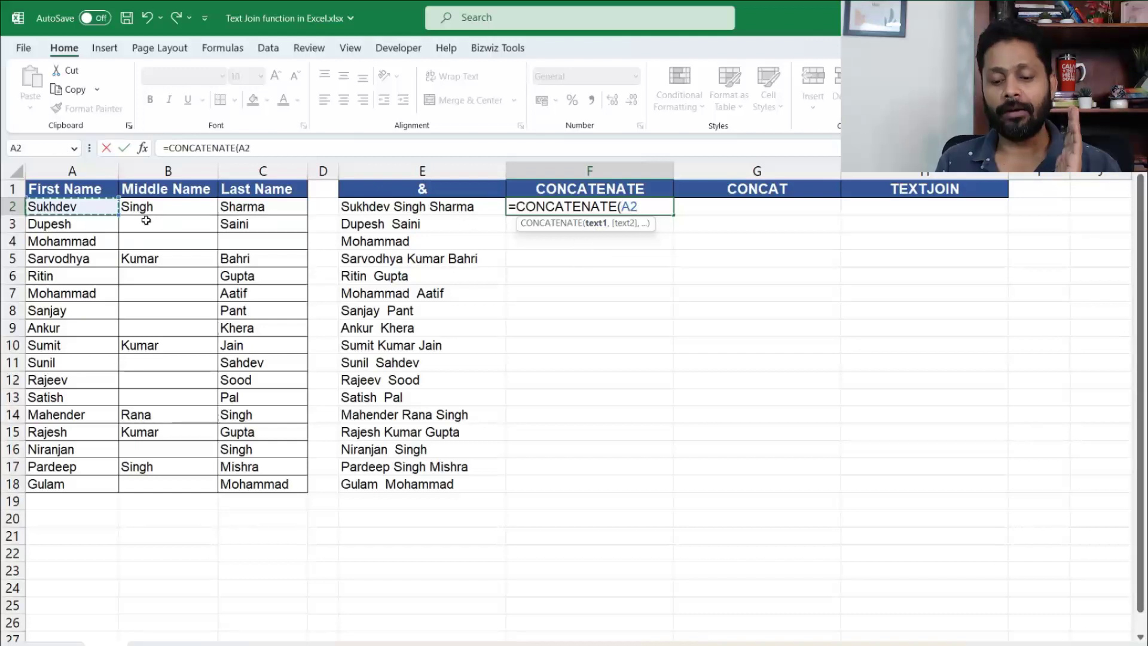
{"action": "type", "text": ","}
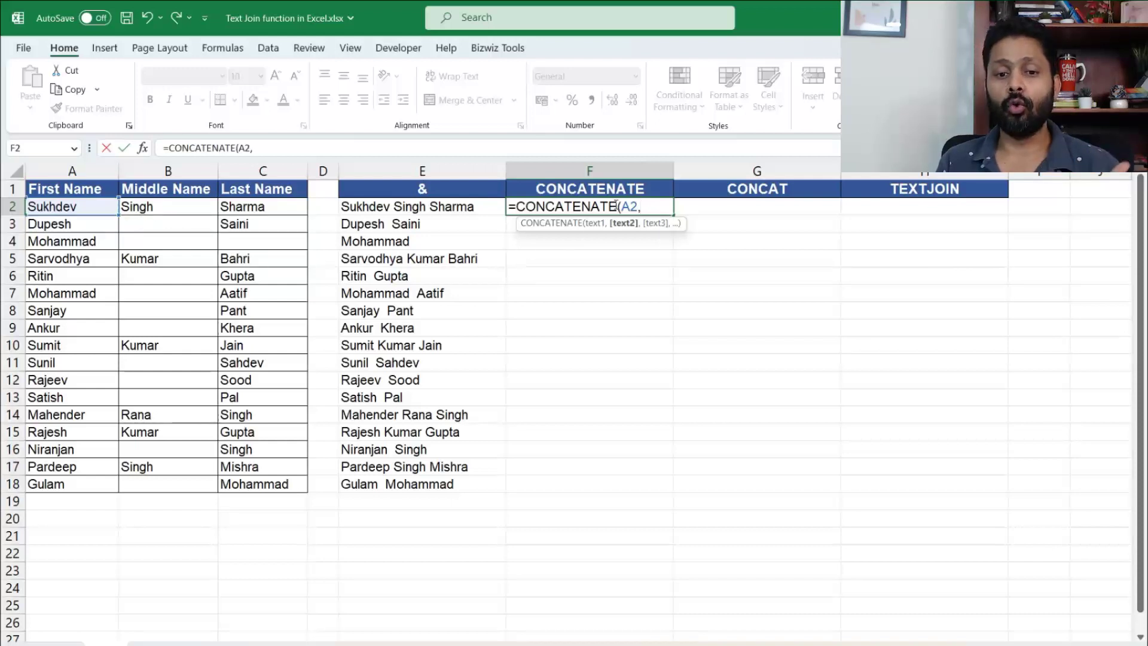
{"action": "left_click", "coordinate": [190, 208]}
{"action": "type", "text": ","}
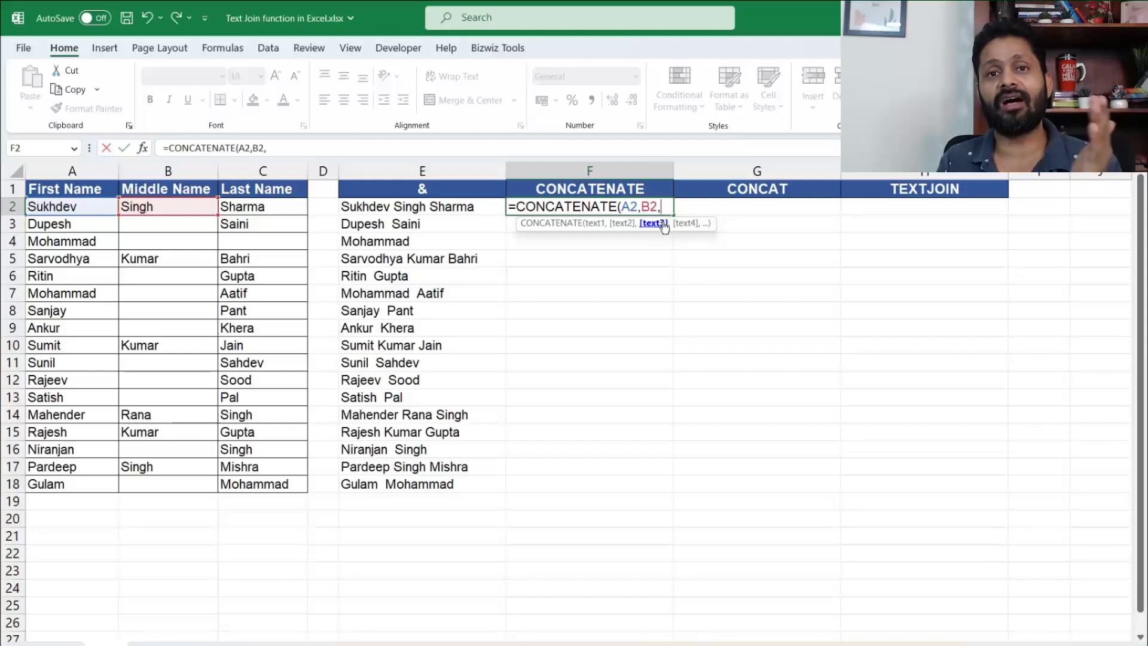
{"action": "left_click", "coordinate": [279, 204]}
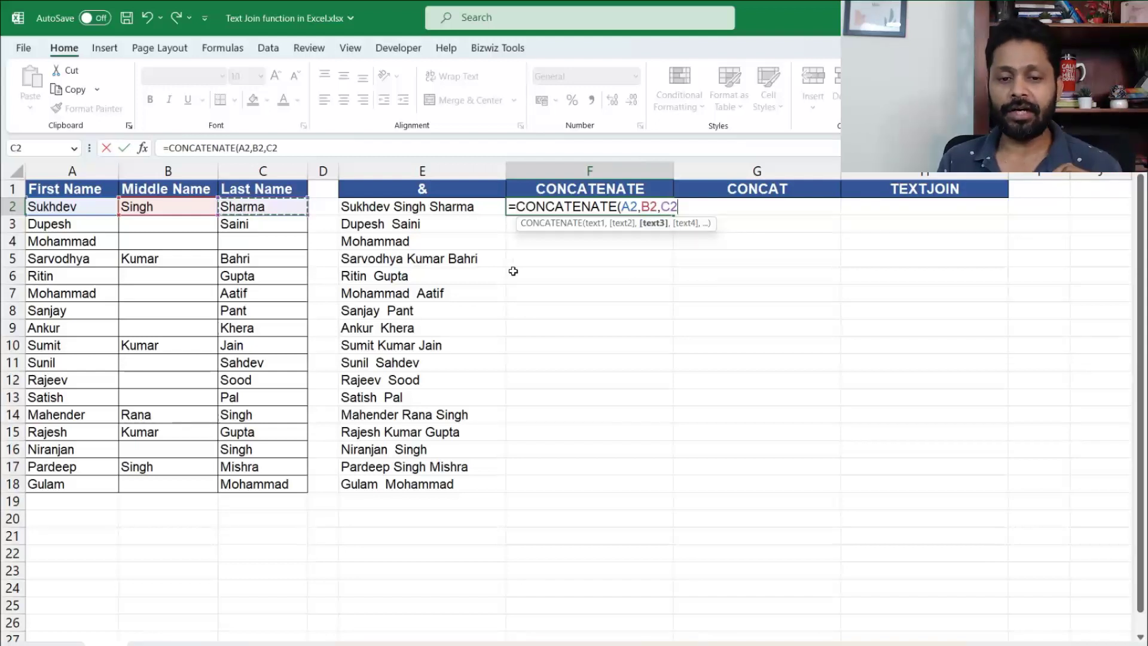
{"action": "type", "text": ")"}
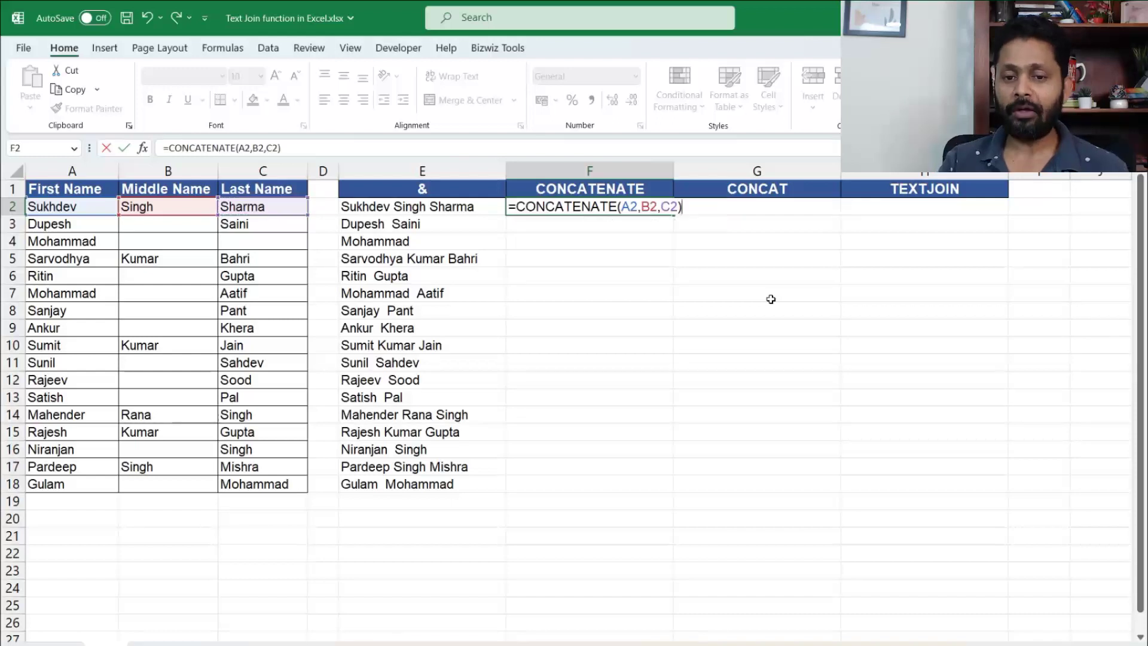
{"action": "key", "text": "Return"}
{"action": "key", "text": "Up"}
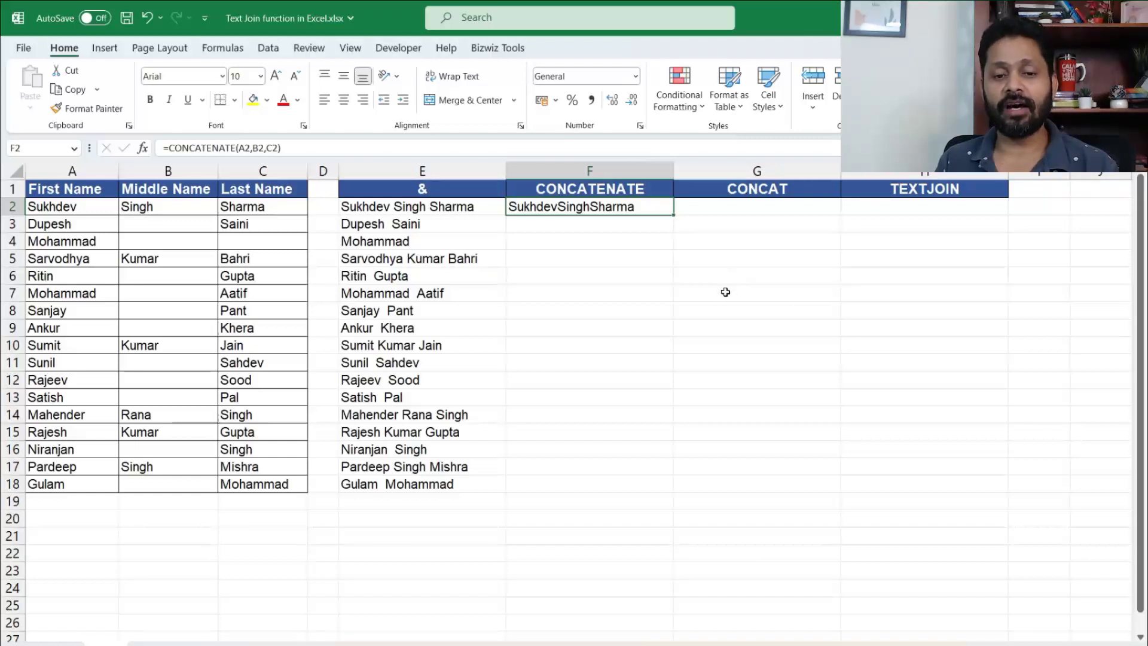
{"action": "key", "text": "F2"}
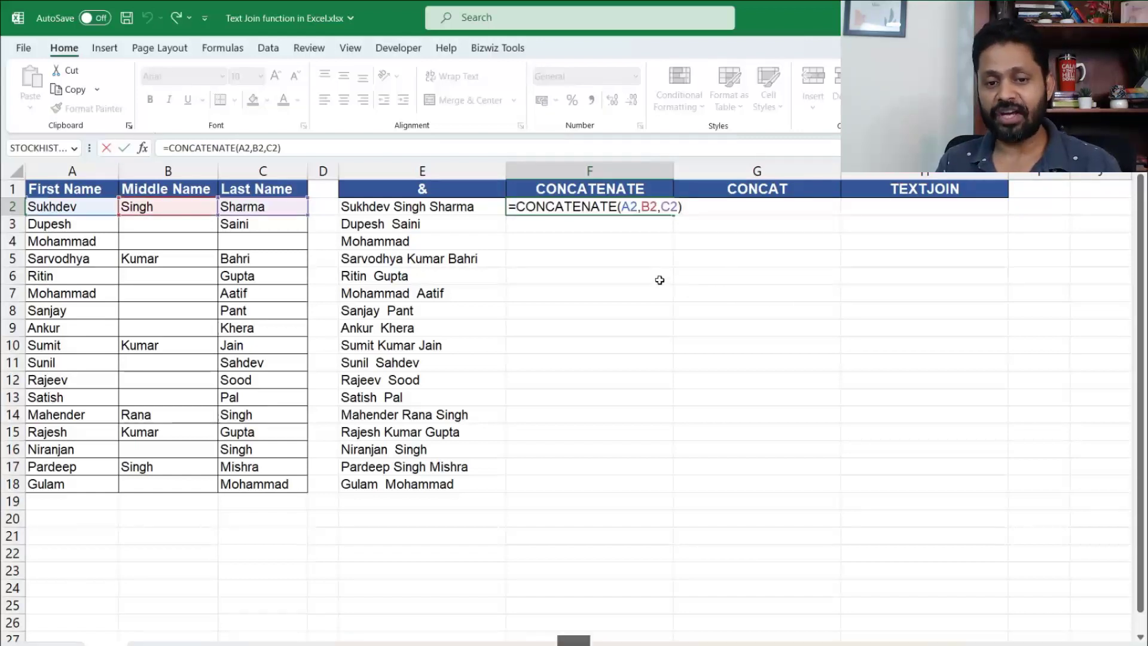
Insert " " arguments after A2 and B2 so F2 reads =CONCATENATE(A2," ",B2," ",C2)
{"action": "left_click", "coordinate": [640, 208]}
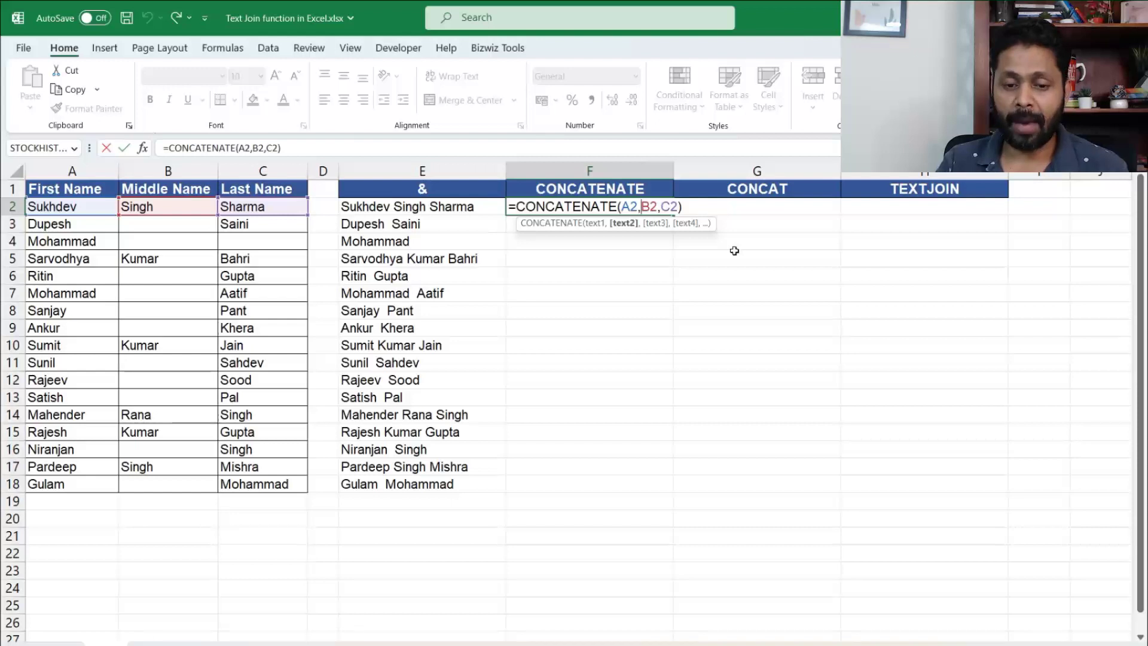
{"action": "type", "text": "\""}
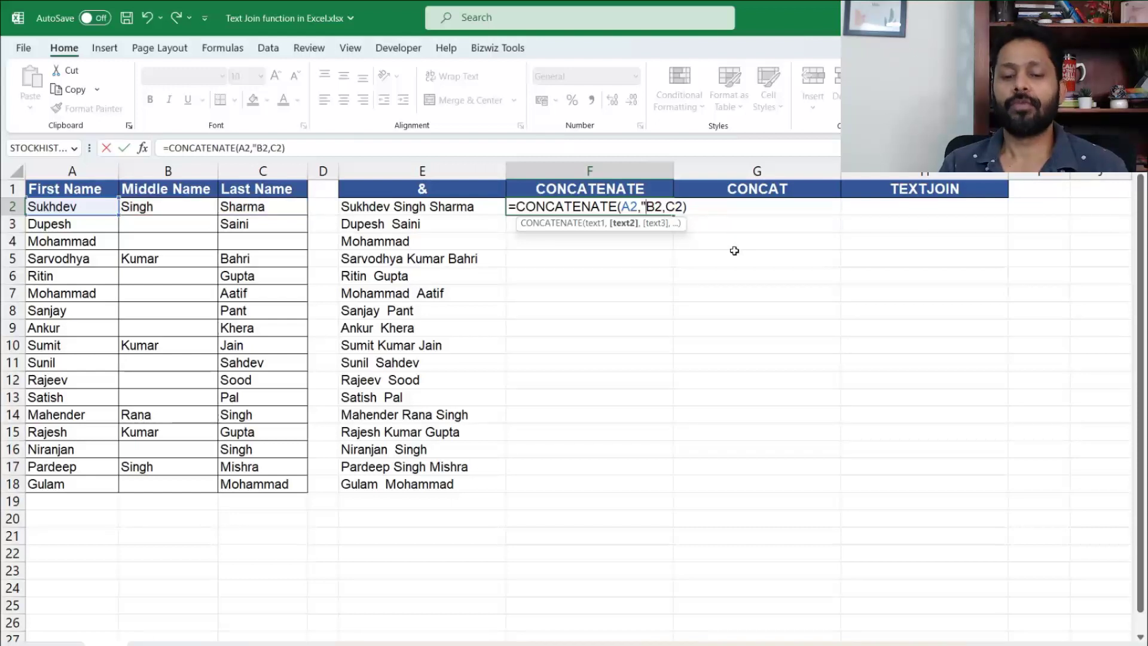
{"action": "type", "text": " \""}
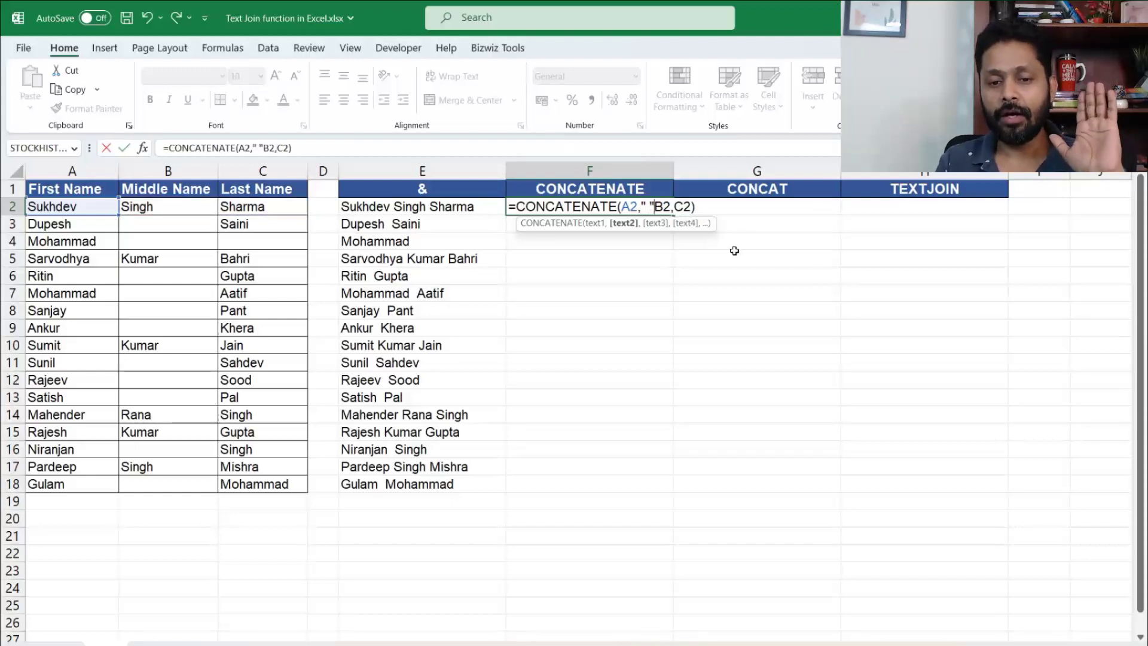
{"action": "type", "text": ","}
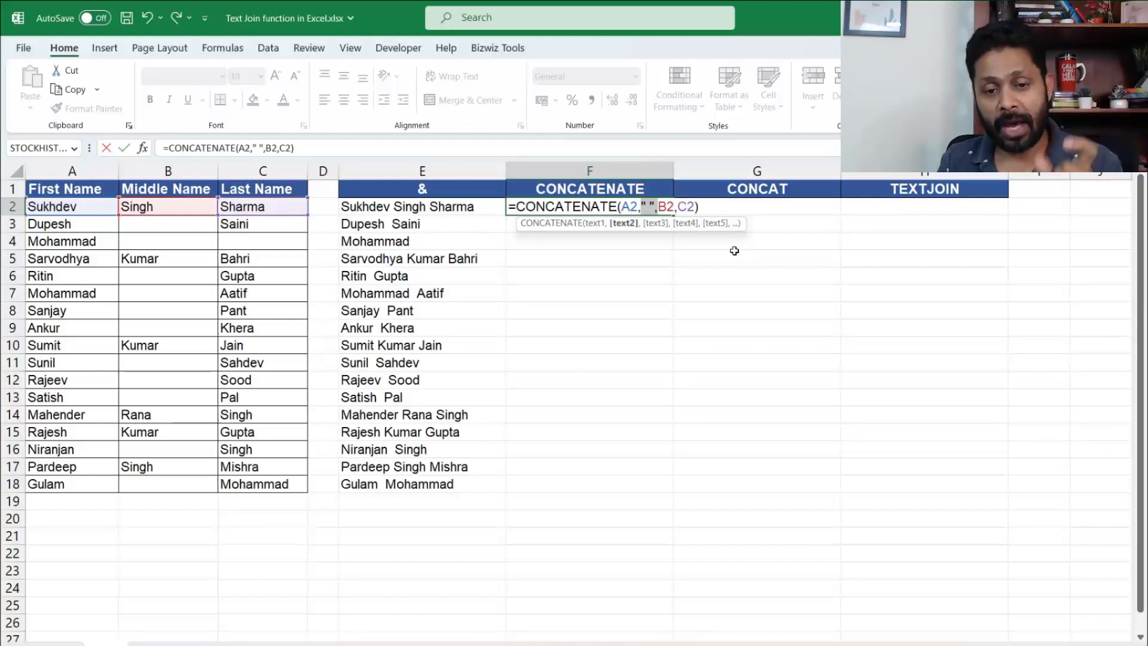
{"action": "key", "text": "Left"}
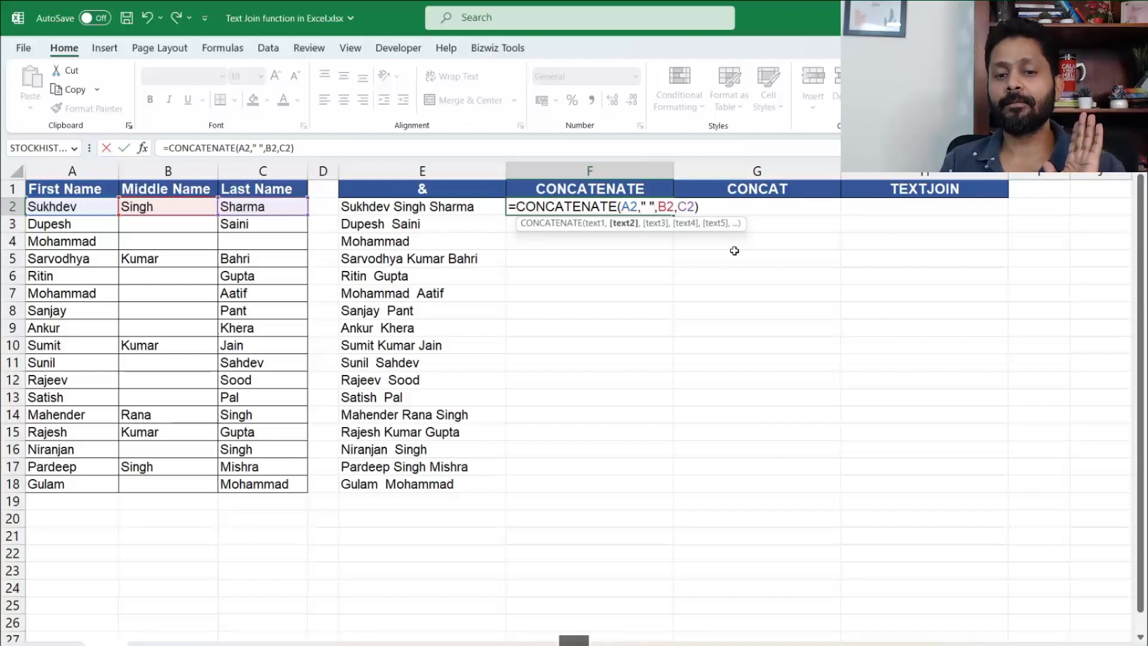
{"action": "key", "text": "Right"}
{"action": "key", "text": "Right"}
{"action": "key", "text": "Right"}
{"action": "type", "text": "\" \""}
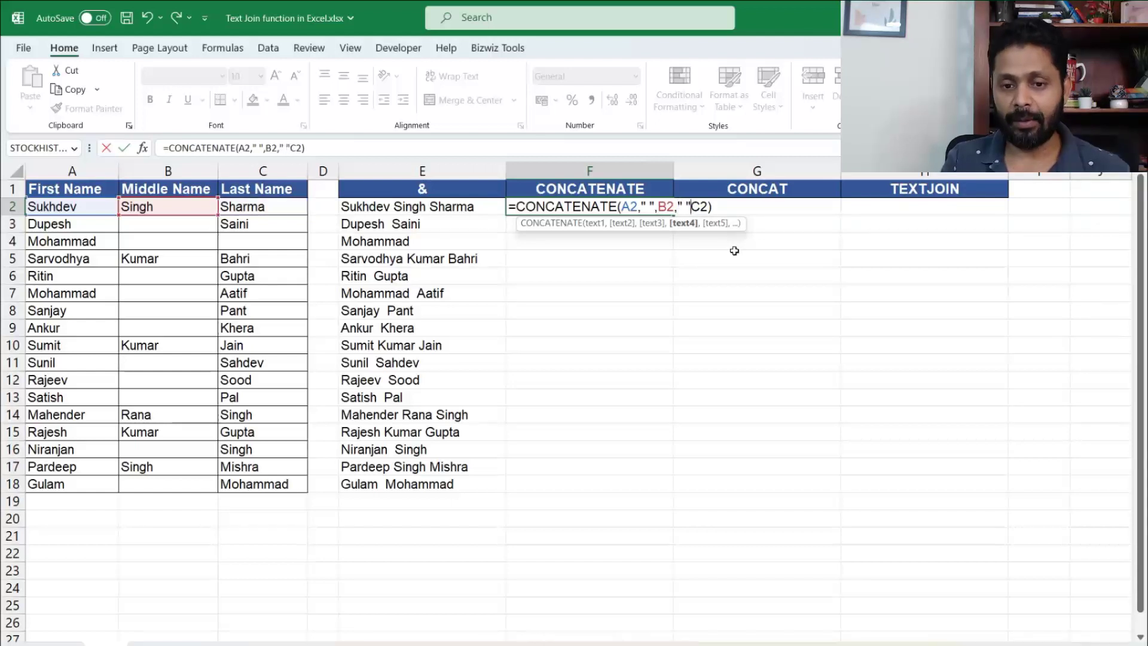
{"action": "type", "text": ","}
{"action": "key", "text": "Left"}
{"action": "key", "text": "Left"}
{"action": "key", "text": "Left"}
{"action": "key", "text": "Left"}
{"action": "key", "text": "Left"}
{"action": "key", "text": "Left"}
{"action": "key", "text": "Left"}
{"action": "key", "text": "Left"}
{"action": "key", "text": "Left"}
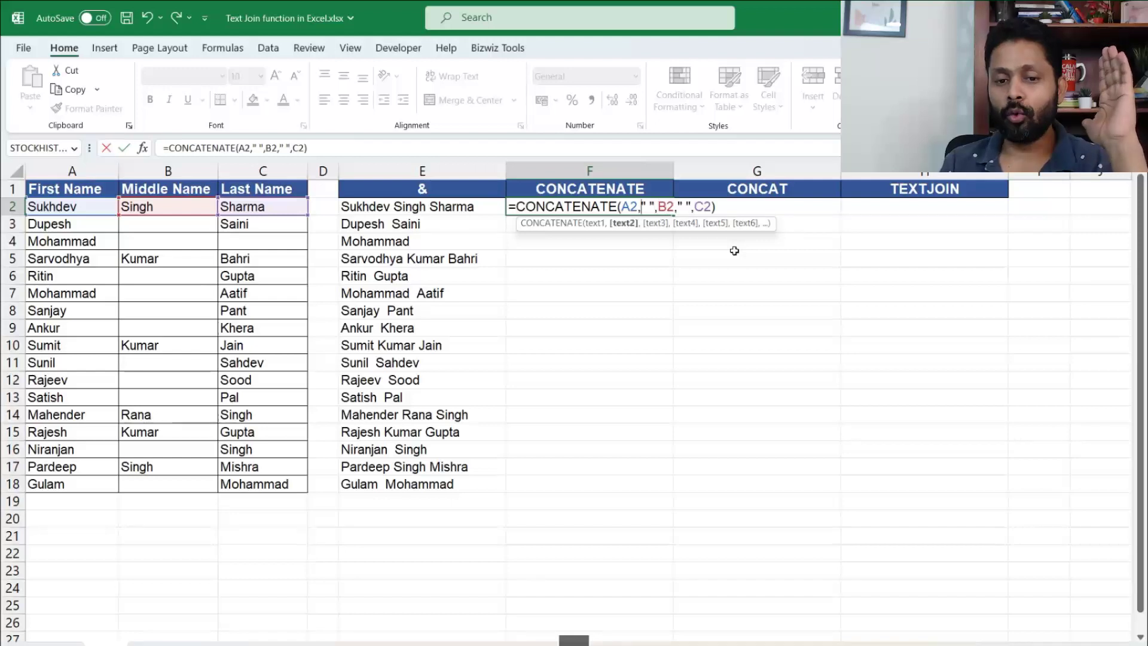
{"action": "key", "text": "Right"}
{"action": "key", "text": "Right"}
{"action": "key", "text": "Right"}
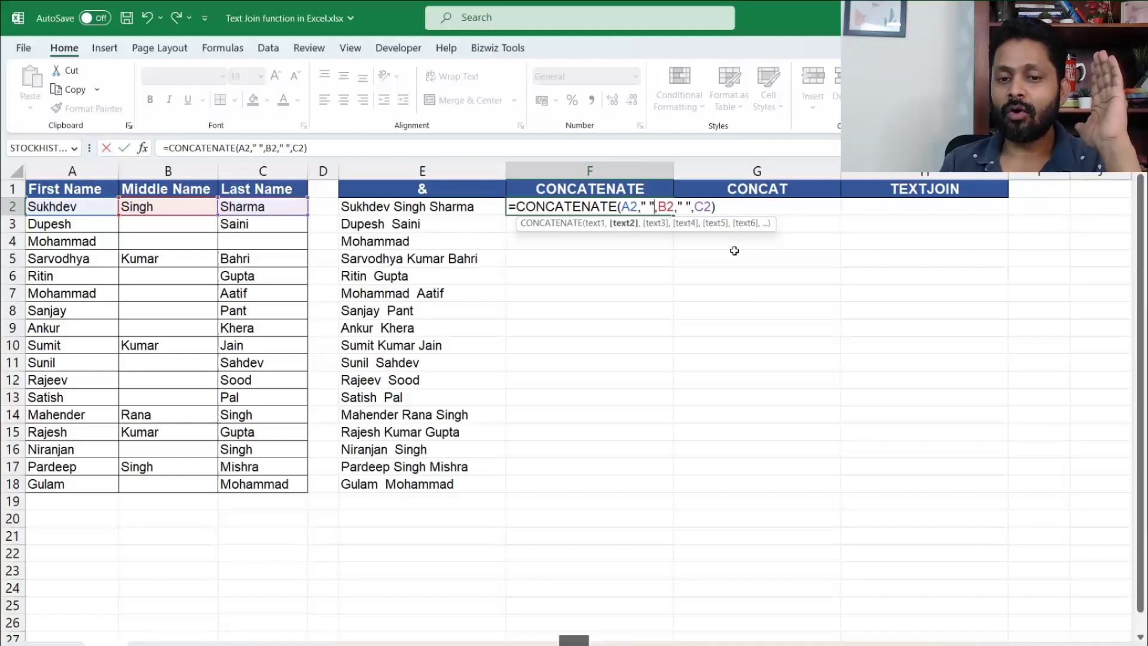
{"action": "key", "text": "Right"}
{"action": "key", "text": "Right"}
{"action": "key", "text": "Right"}
{"action": "key", "text": "Right"}
{"action": "key", "text": "Right"}
{"action": "key", "text": "Right"}
{"action": "key", "text": "Right"}
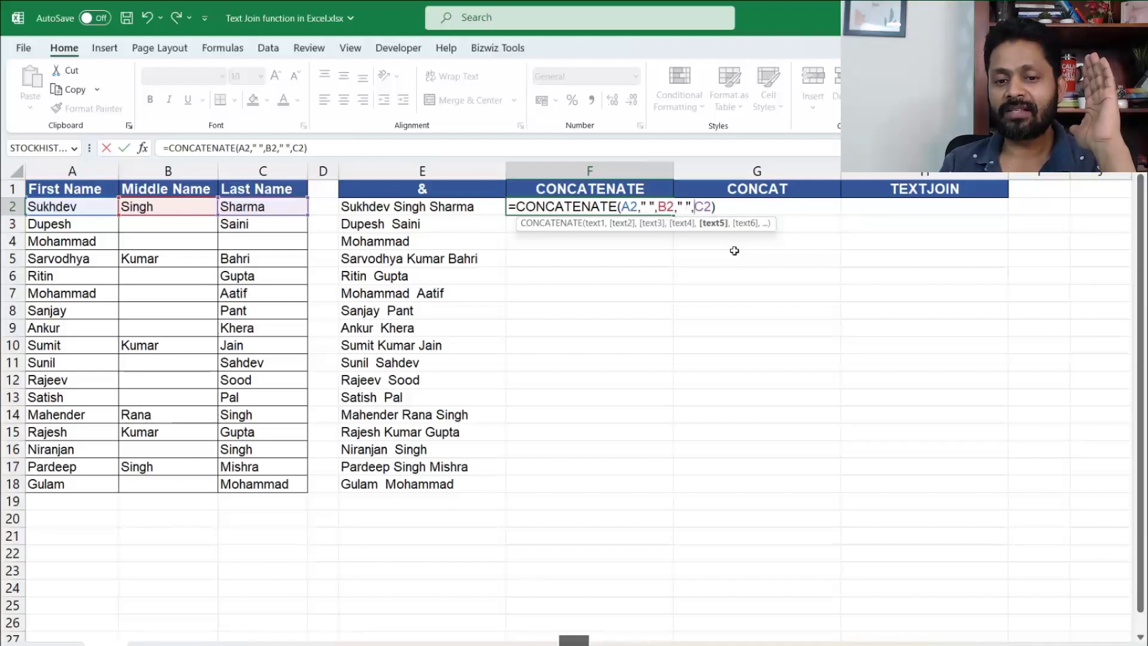
{"action": "key", "text": "Right"}
{"action": "key", "text": "Right"}
{"action": "key", "text": "Right"}
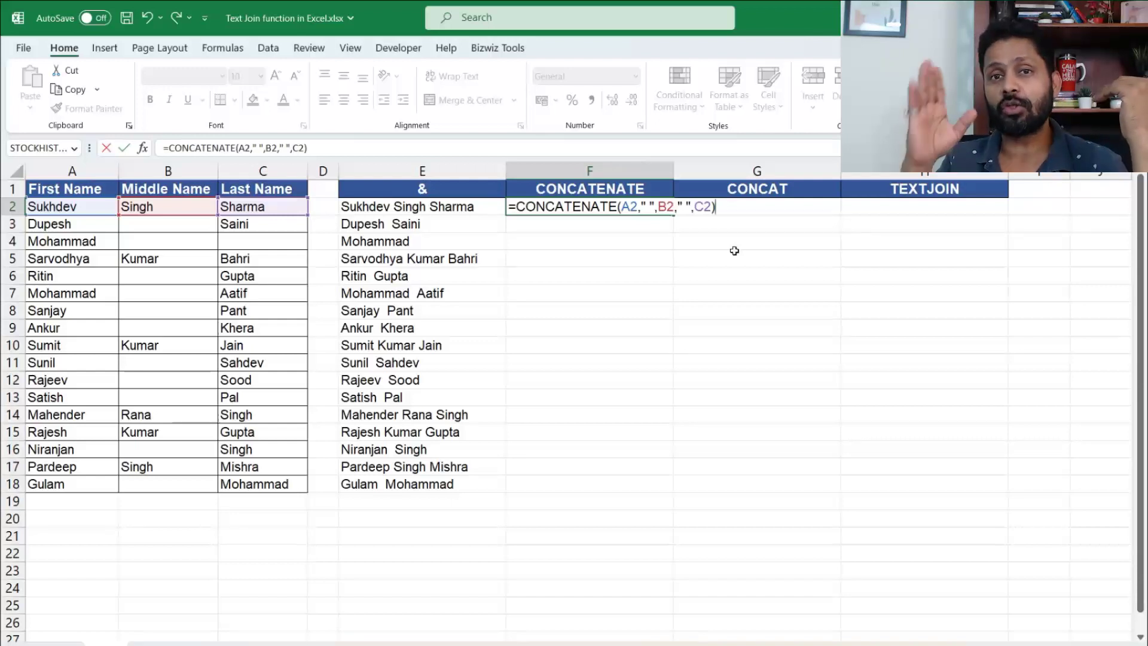
{"action": "key", "text": "ctrl+Return"}
{"action": "key", "text": "ctrl+c"}
{"action": "key", "text": "shift+Down"}
{"action": "key", "text": "shift+Down"}
{"action": "key", "text": "shift+Down"}
{"action": "key", "text": "shift+Down"}
{"action": "key", "text": "shift+Down"}
{"action": "key", "text": "shift+Down"}
{"action": "key", "text": "shift+Down"}
{"action": "key", "text": "shift+Down"}
{"action": "key", "text": "shift+Down"}
{"action": "key", "text": "shift+Down"}
{"action": "key", "text": "shift+Down"}
{"action": "key", "text": "shift+Down"}
{"action": "key", "text": "shift+Down"}
{"action": "key", "text": "shift+Down"}
{"action": "key", "text": "shift+Down"}
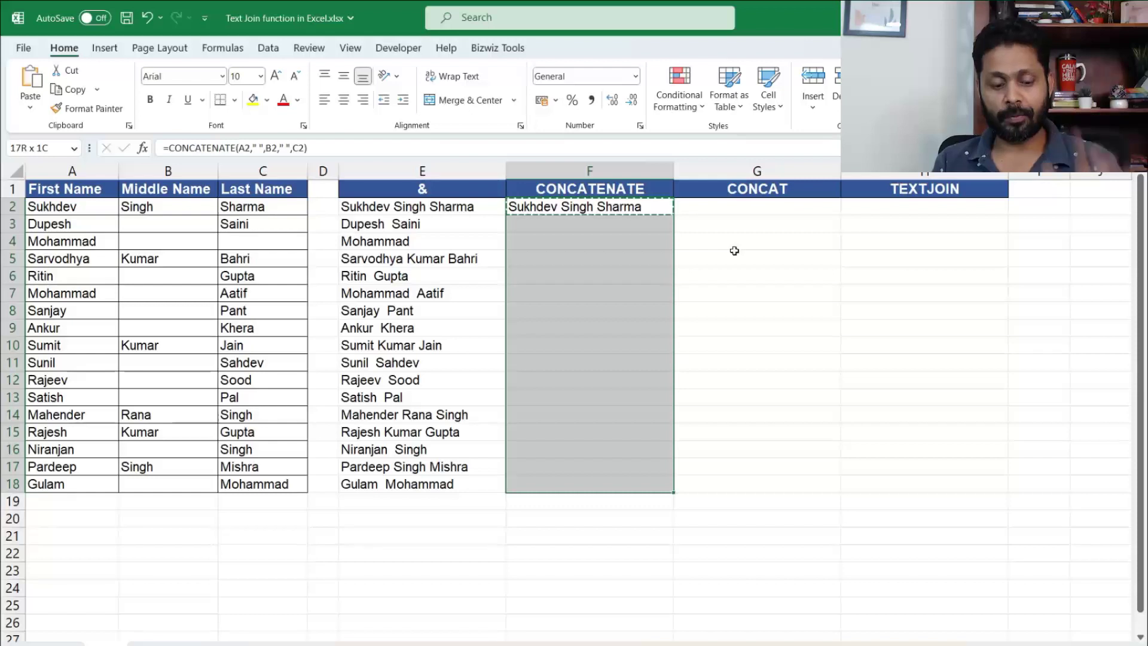
{"action": "key", "text": "ctrl+v"}
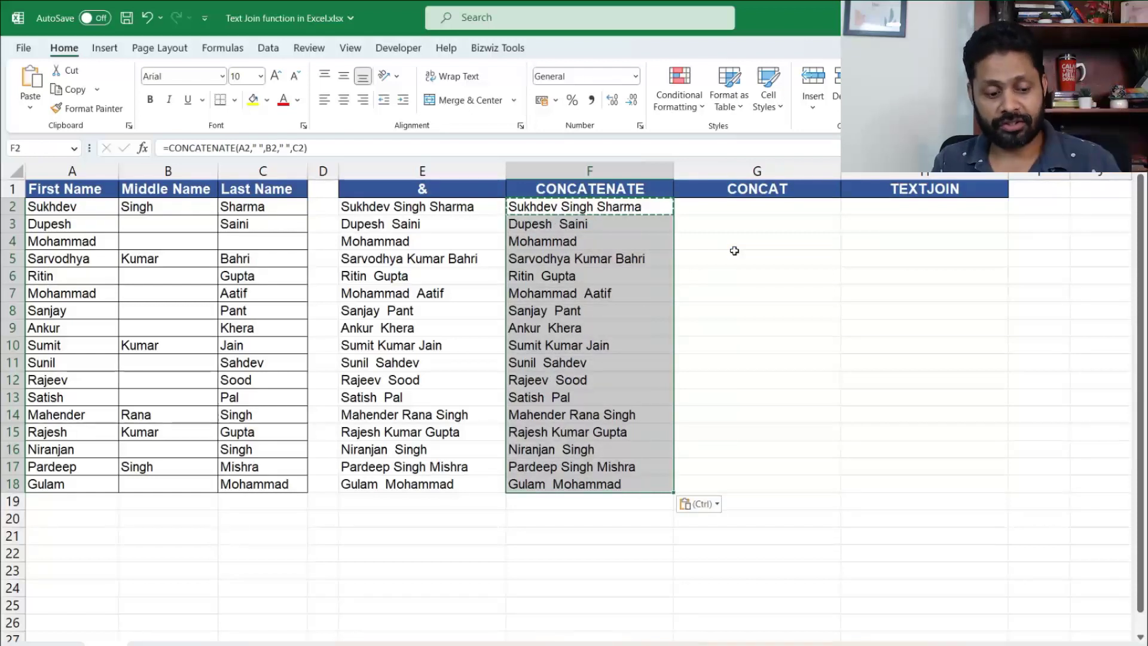
{"action": "key", "text": "Escape"}
{"action": "key", "text": "Left"}
{"action": "key", "text": "Down"}
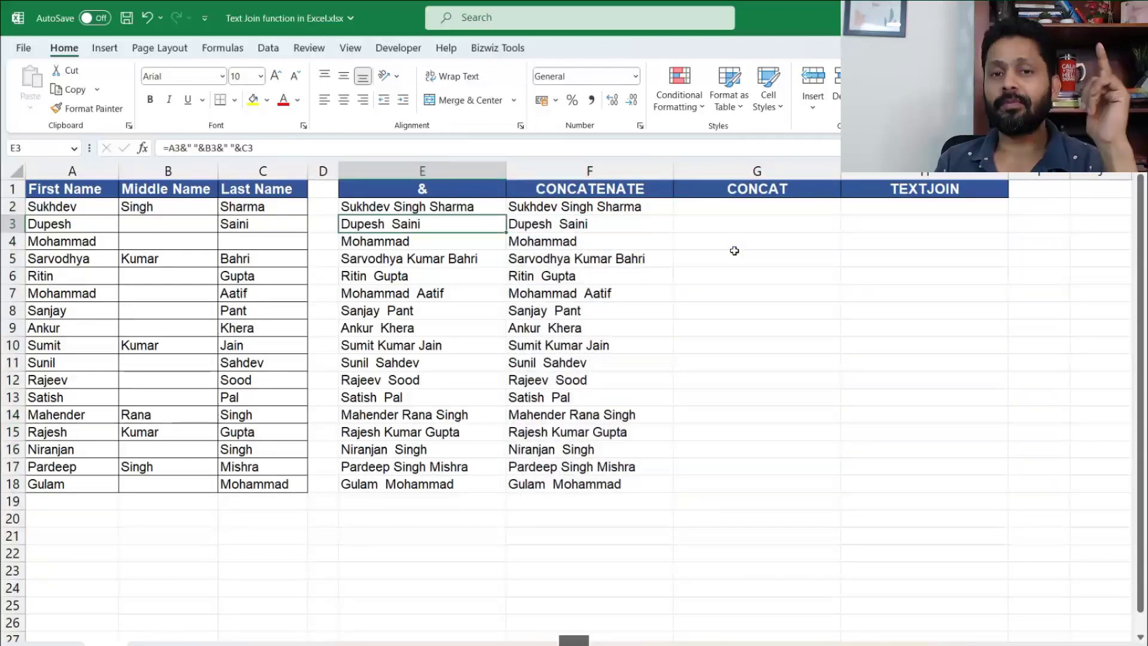
{"action": "key", "text": "Right"}
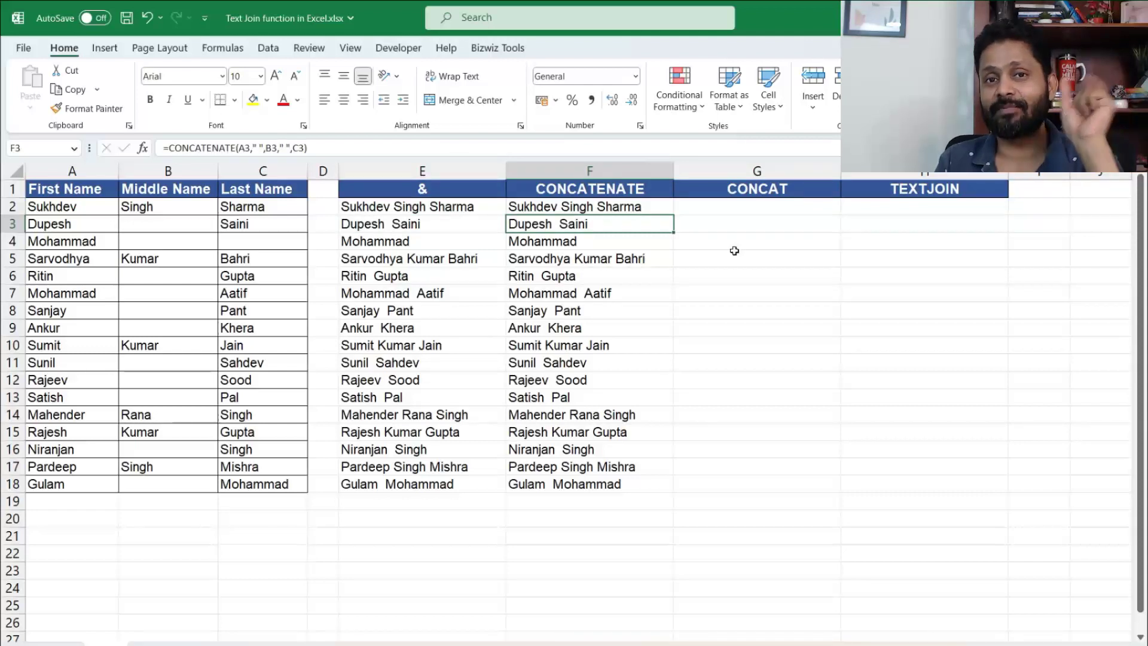
{"action": "key", "text": "F2"}
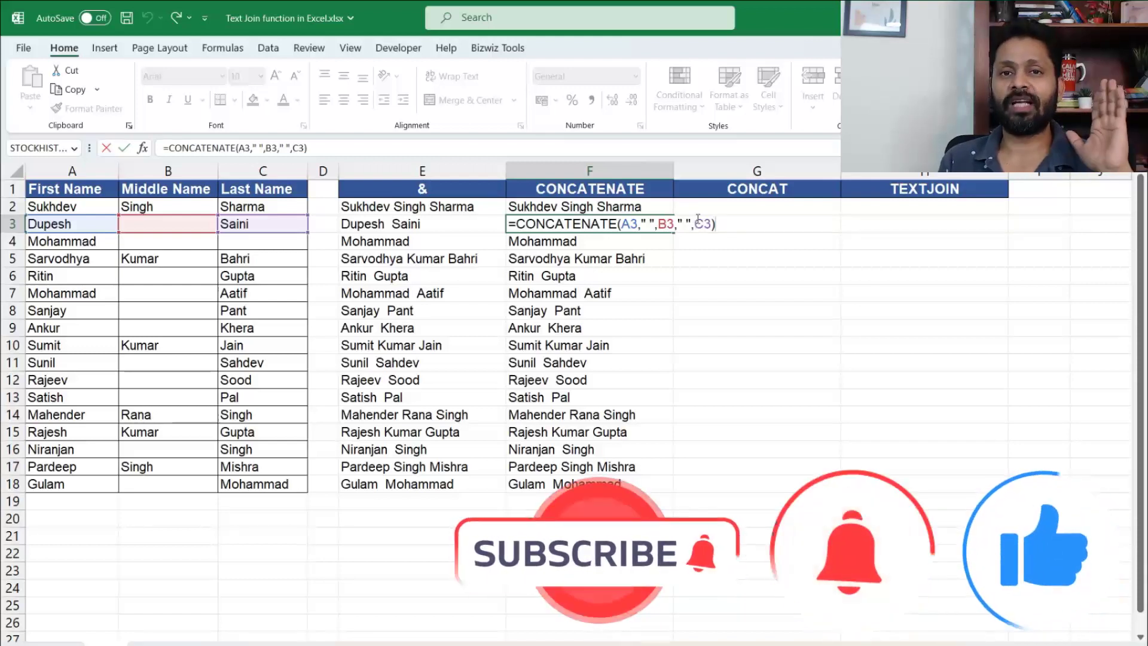
{"action": "key", "text": "Escape"}
{"action": "key", "text": "Left"}
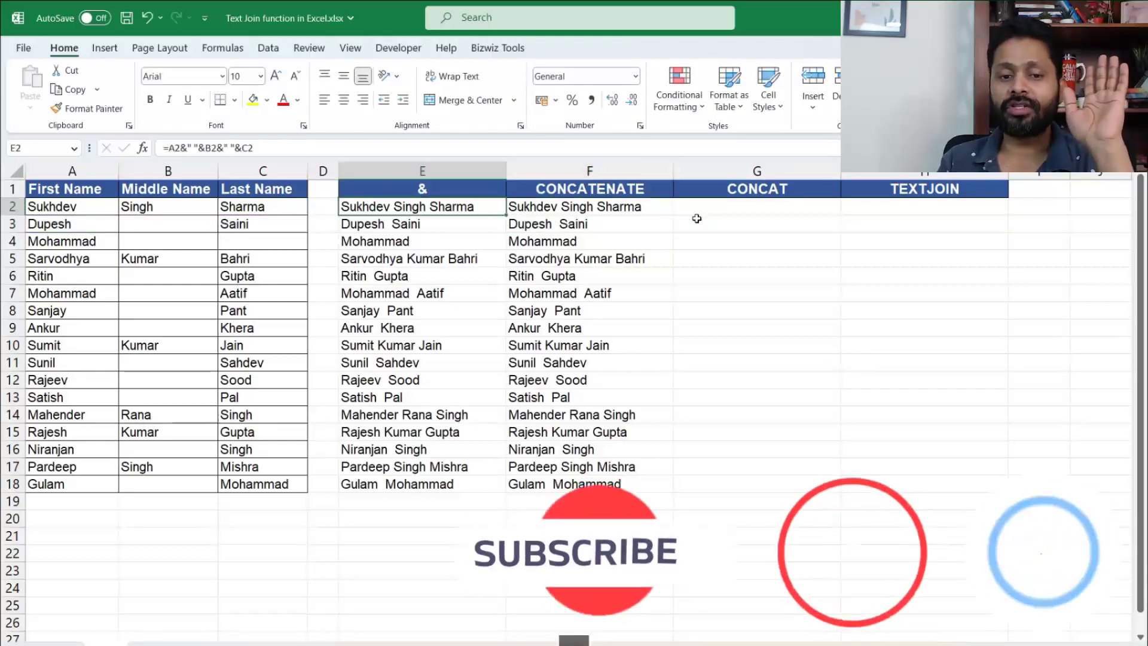
{"action": "key", "text": "Up"}
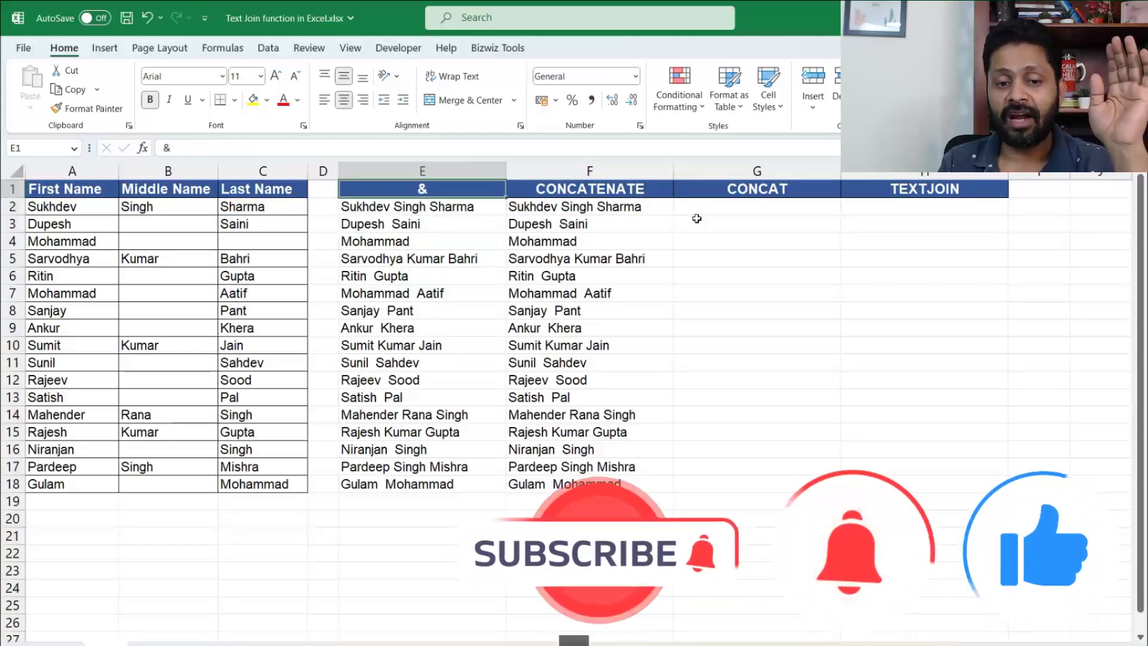
{"action": "key", "text": "Up"}
{"action": "key", "text": "Right"}
{"action": "key", "text": "Down"}
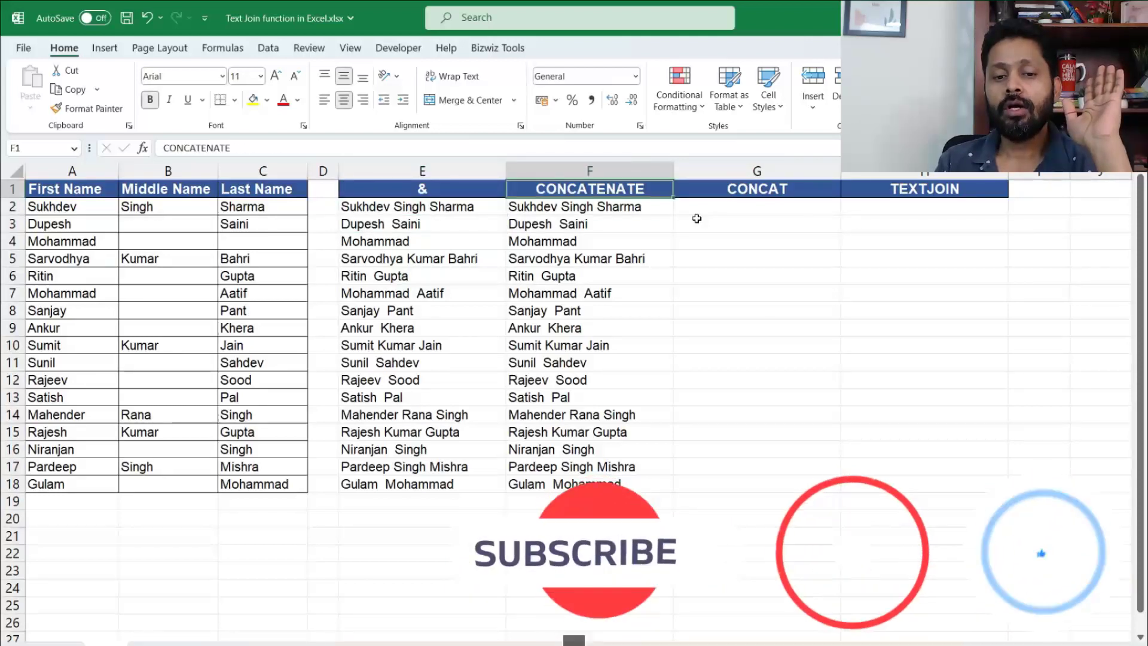
{"action": "key", "text": "Left"}
{"action": "key", "text": "Right"}
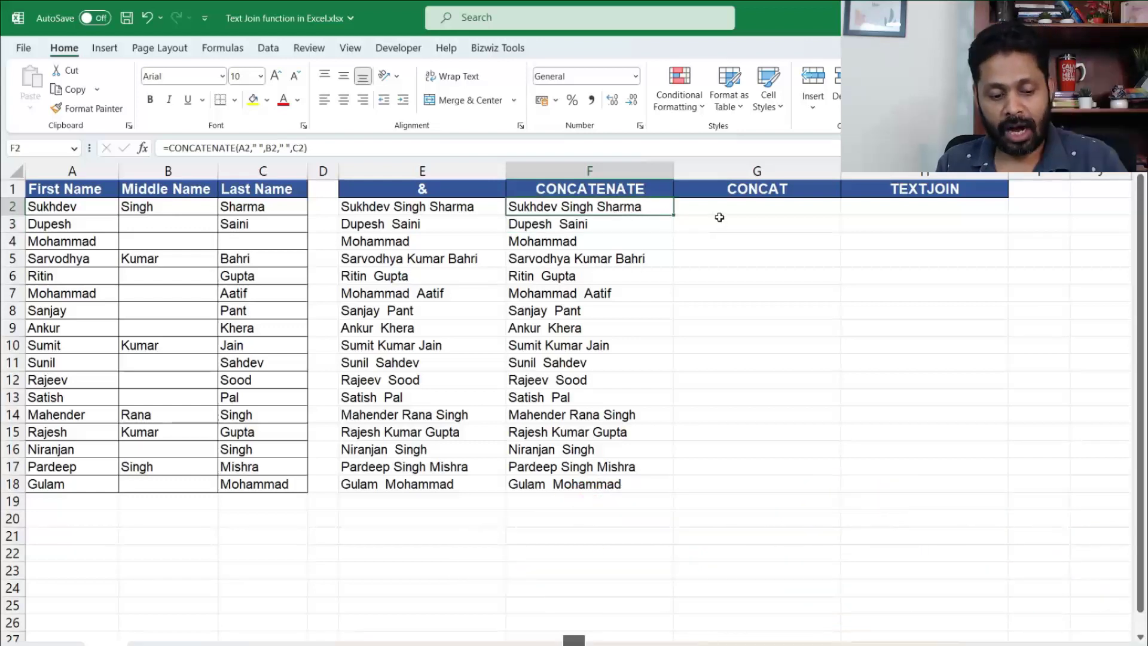
{"action": "key", "text": "F2"}
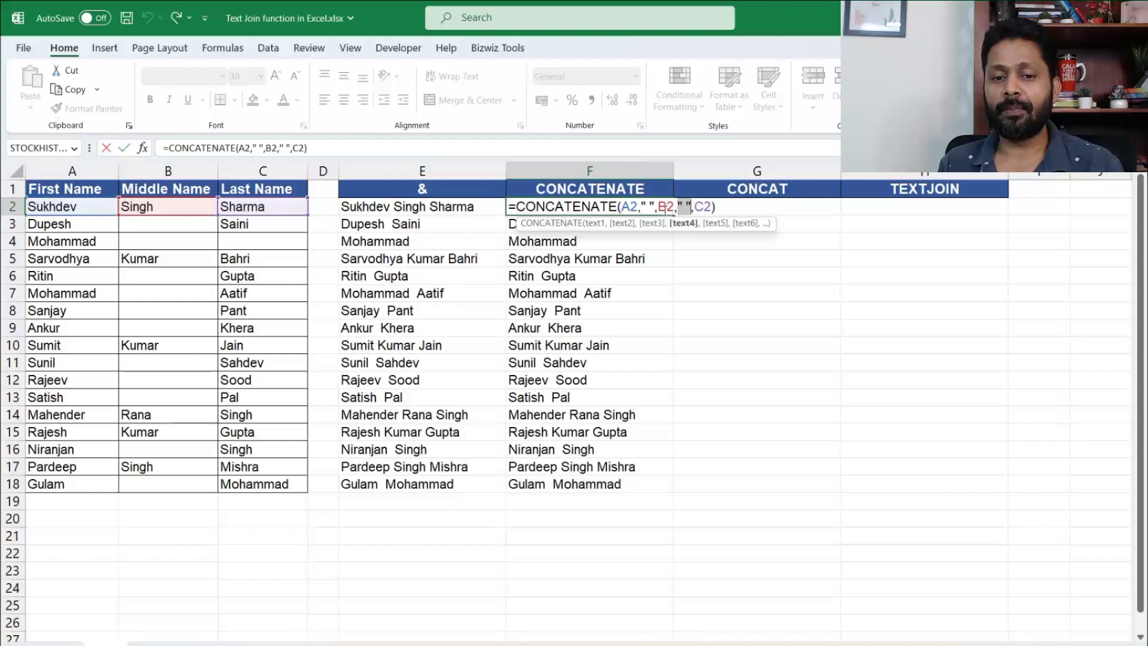
{"action": "left_click_drag", "start_coordinate": [658, 208], "coordinate": [677, 208]}
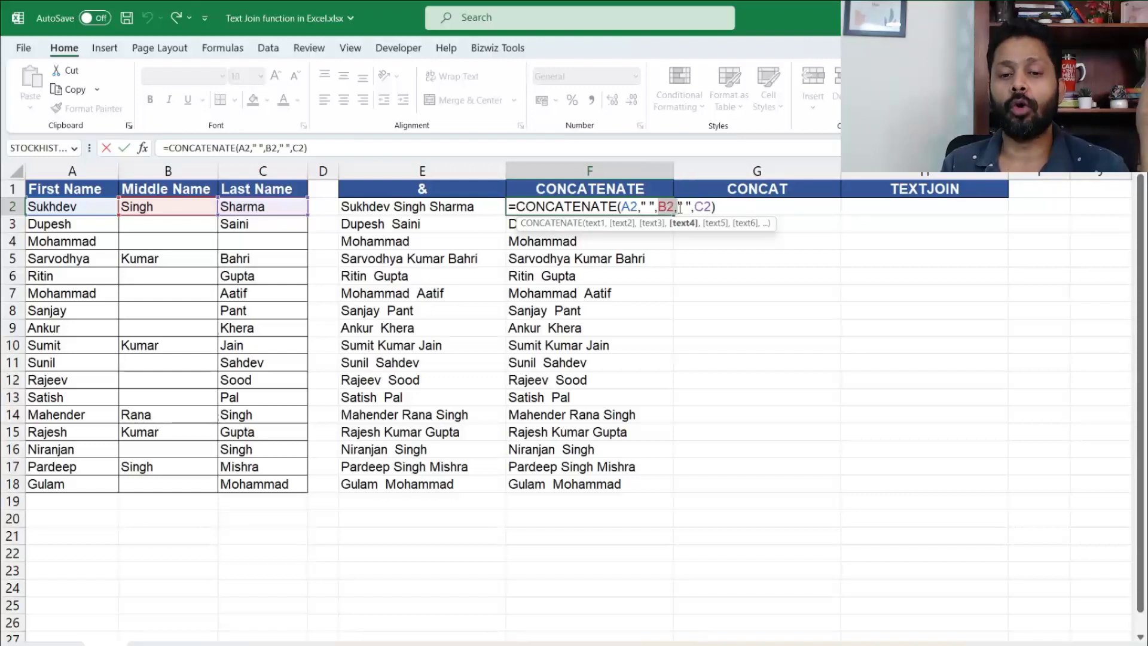
{"action": "left_click", "coordinate": [686, 210]}
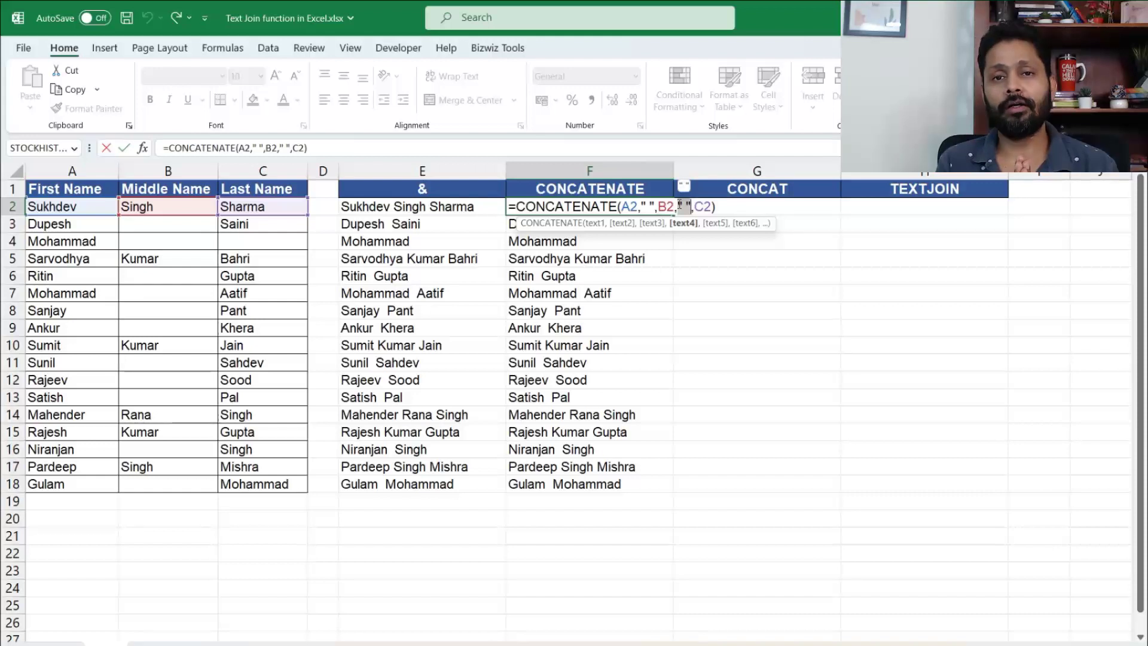
{"action": "key", "text": "Return"}
{"action": "key", "text": "Up"}
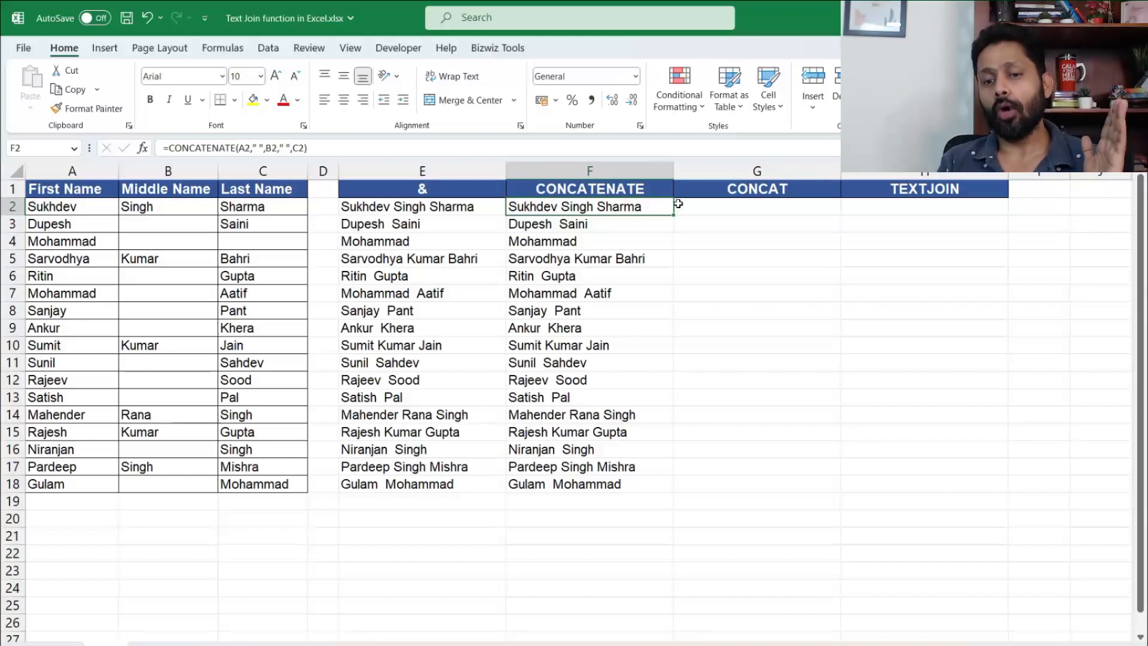
Compare the & and CONCATENATE formulas in E2 and F2 before returning to G2
{"action": "left_click", "coordinate": [678, 204]}
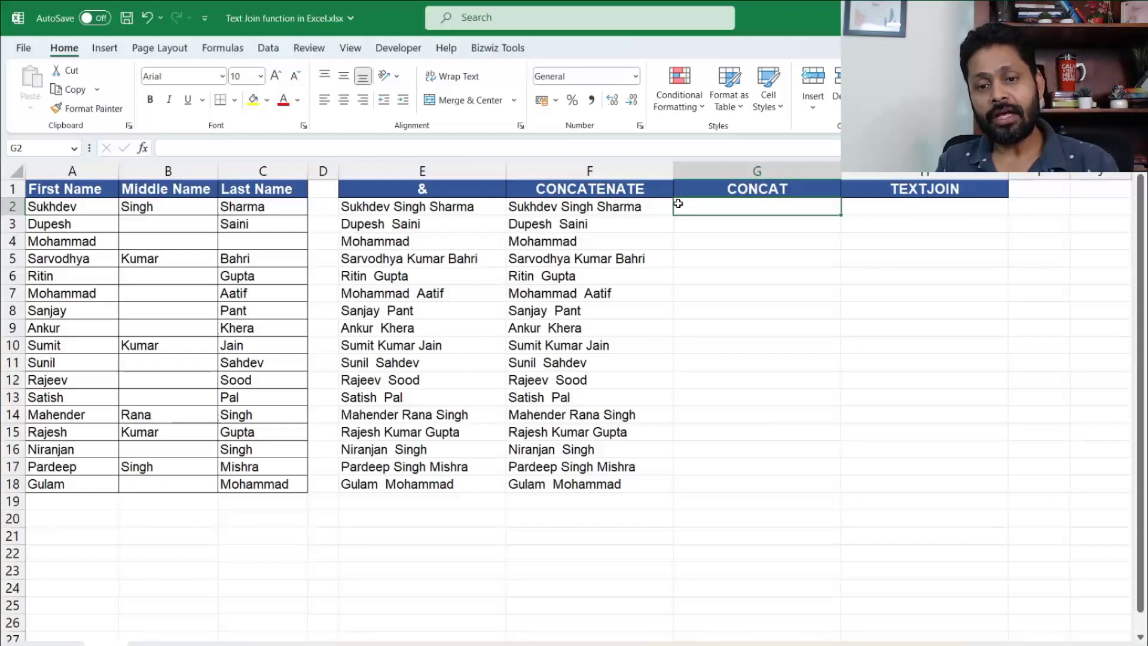
{"action": "key", "text": "Left"}
{"action": "key", "text": "Left"}
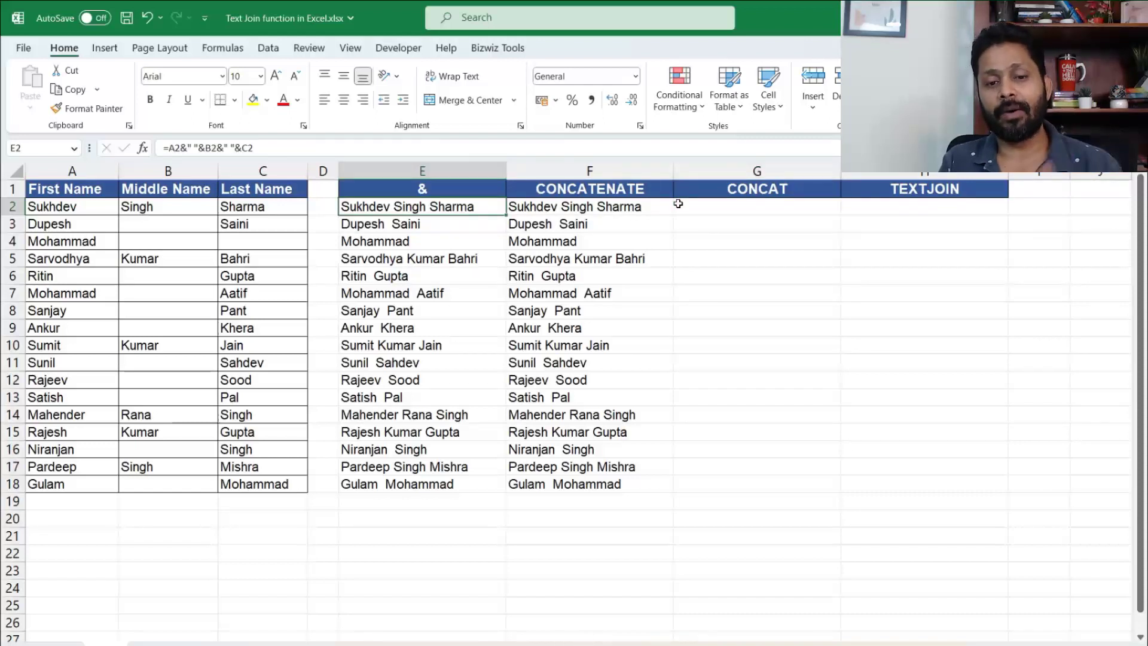
{"action": "key", "text": "Right"}
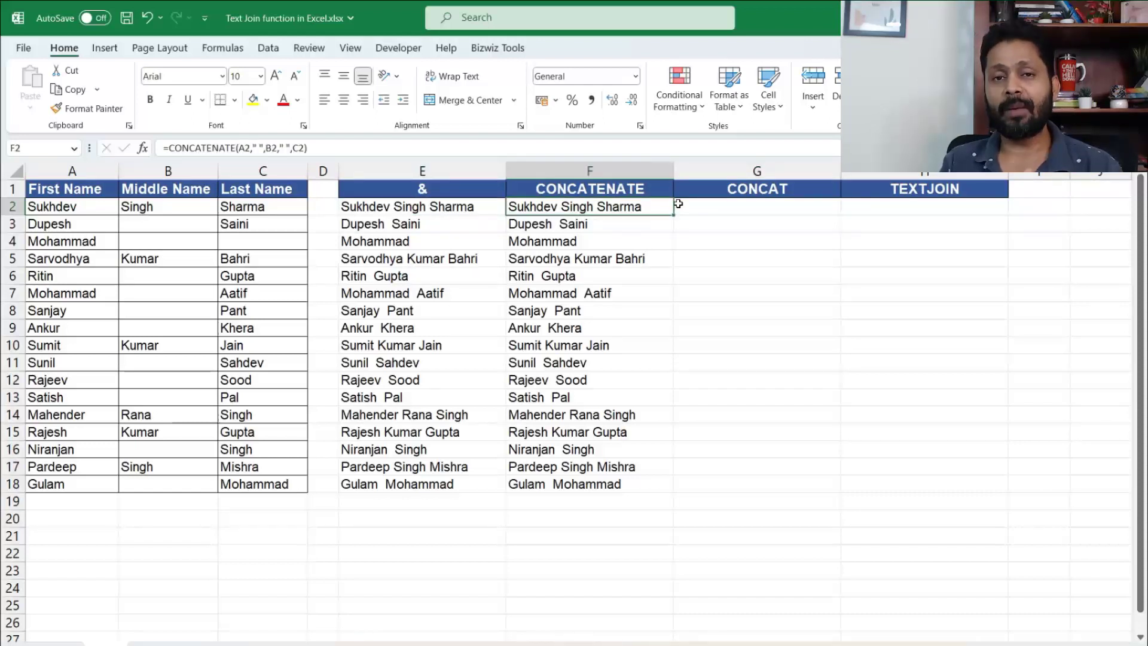
{"action": "key", "text": "Right"}
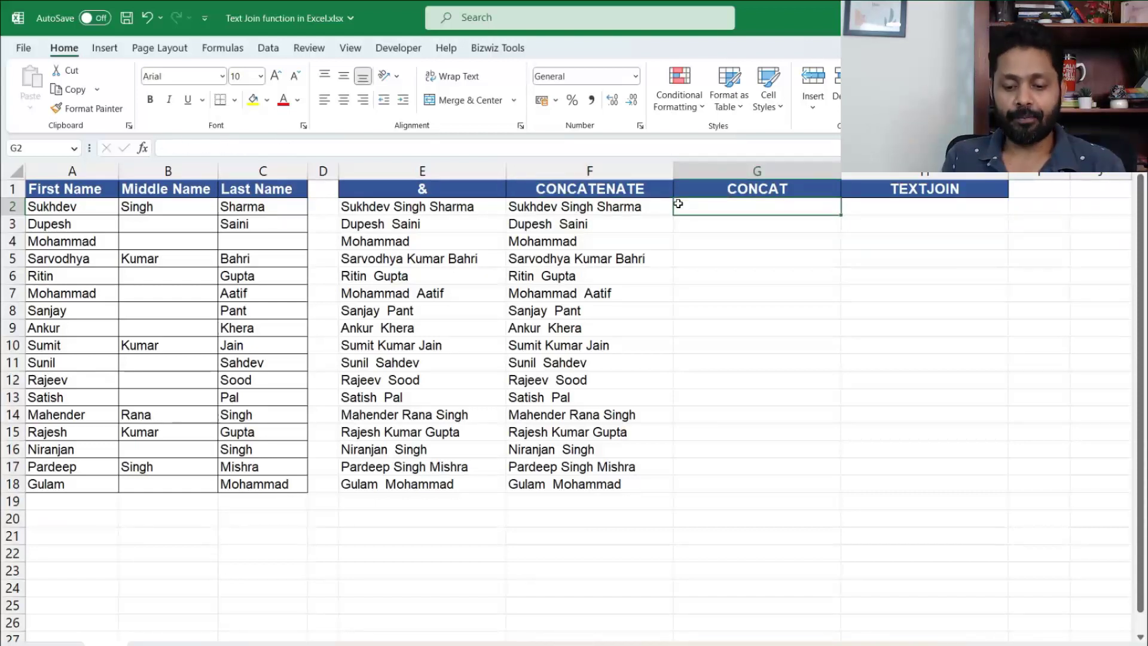
{"action": "type", "text": "=cin"}
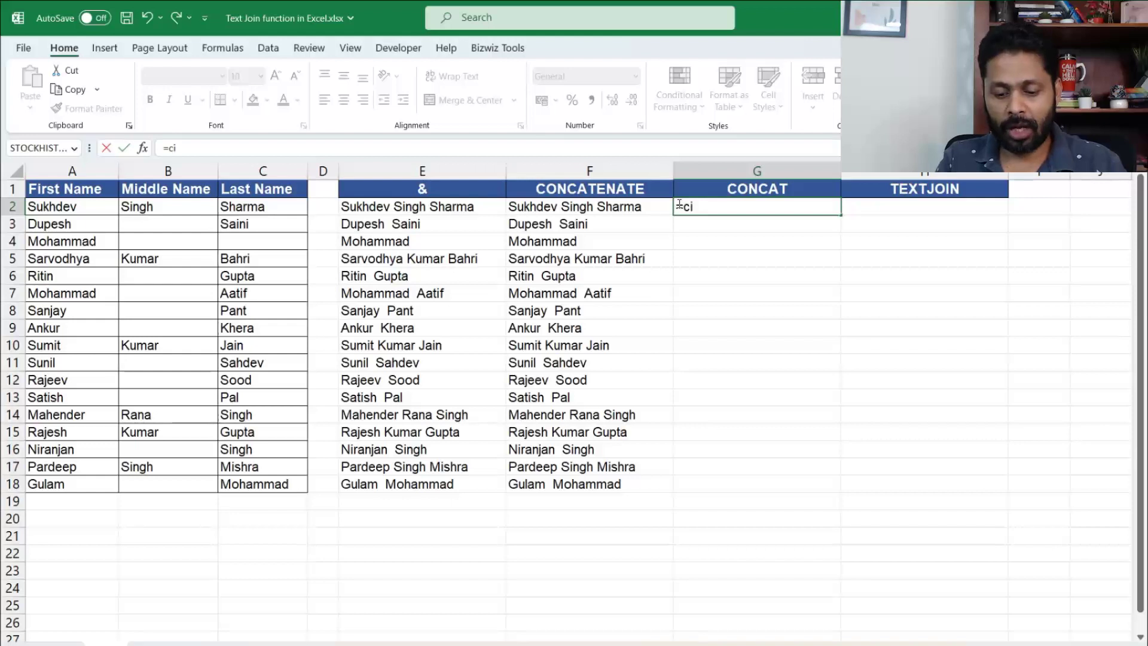
{"action": "key", "text": "BackSpace"}
{"action": "type", "text": "on"}
{"action": "key", "text": "Tab"}
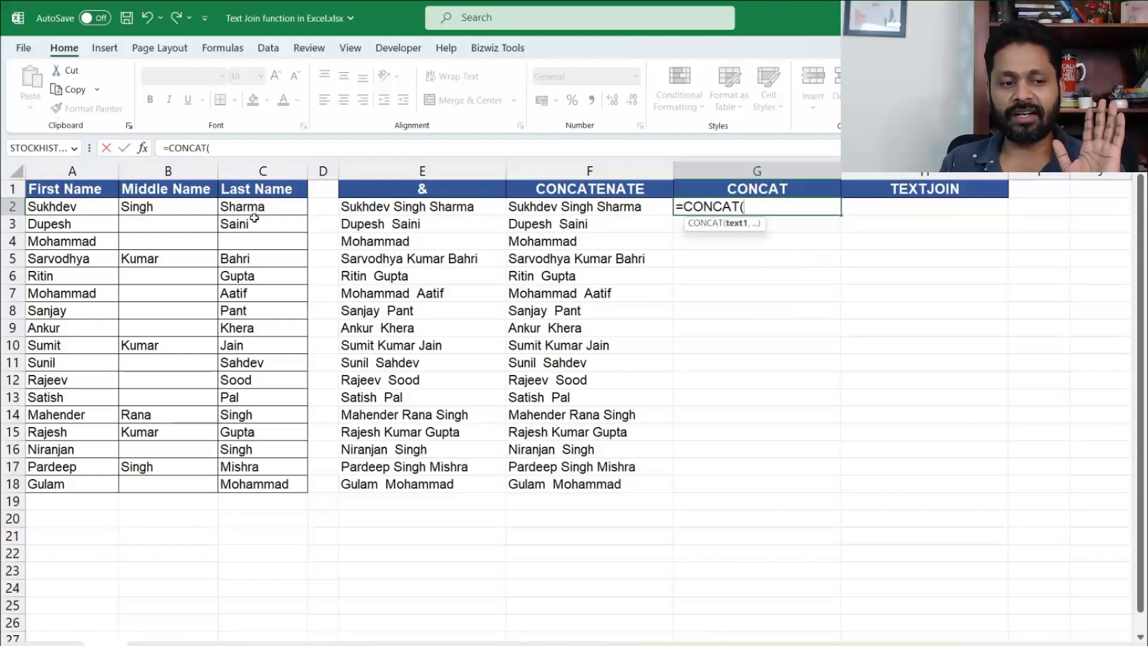
{"action": "left_click_drag", "start_coordinate": [90, 206], "coordinate": [229, 207]}
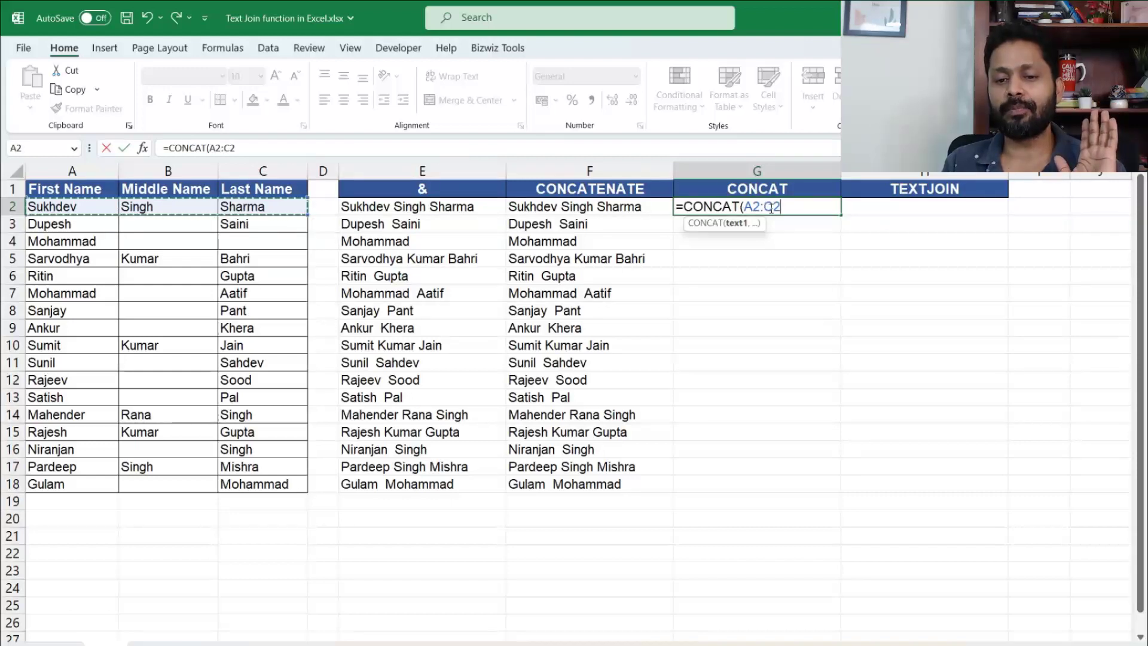
{"action": "type", "text": ")"}
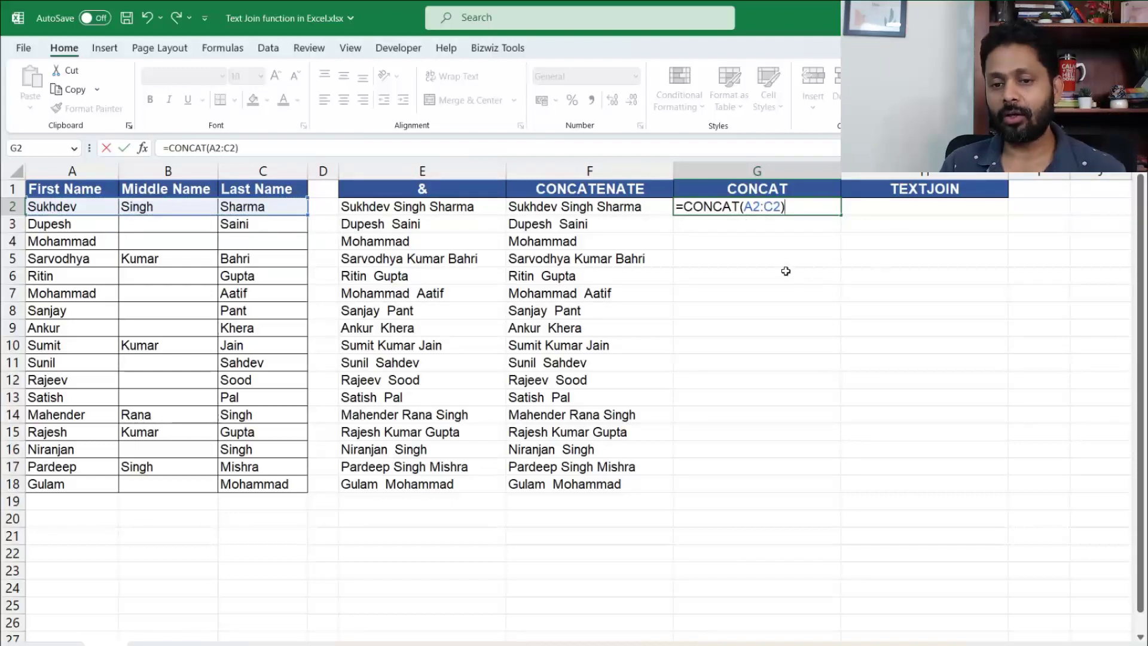
{"action": "key", "text": "Return"}
{"action": "key", "text": "Up"}
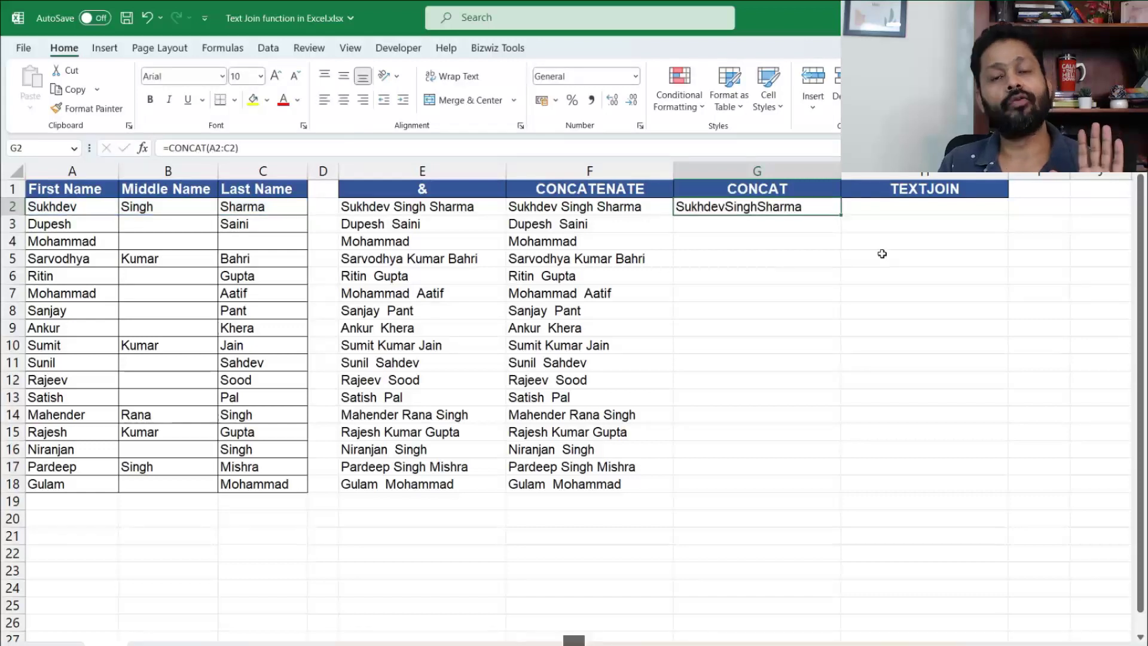
Copy G2's CONCAT formula down through G18 and check the result in G2
{"action": "key", "text": "ctrl+c"}
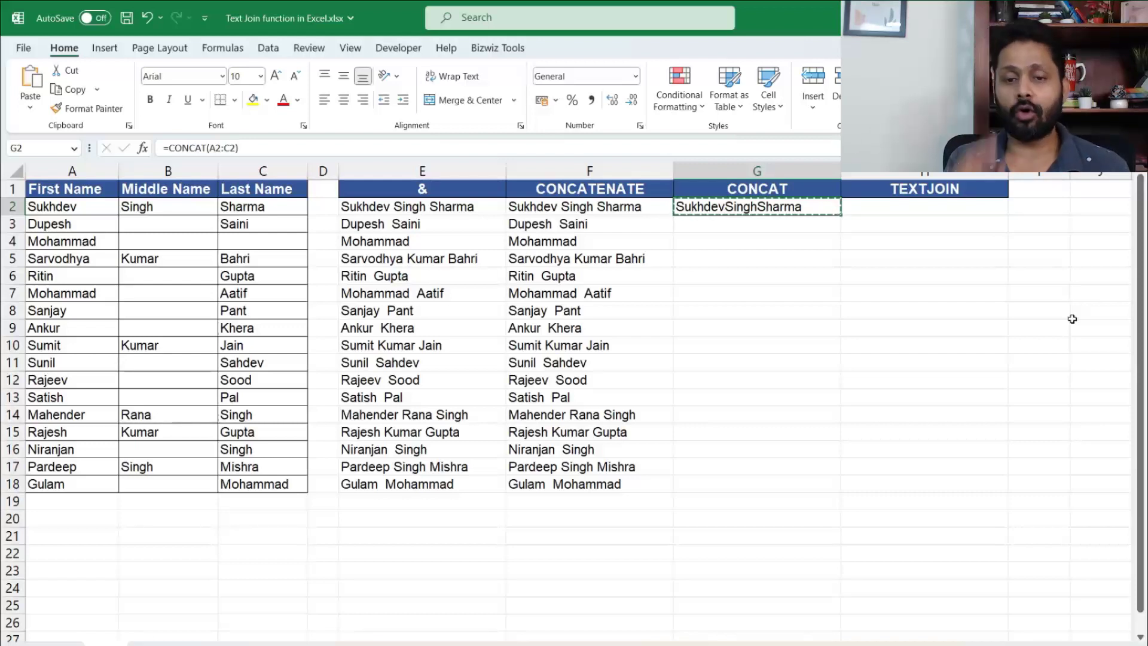
{"action": "key", "text": "shift+Down"}
{"action": "key", "text": "shift+Down"}
{"action": "key", "text": "shift+Down"}
{"action": "key", "text": "shift+Down"}
{"action": "key", "text": "shift+Down"}
{"action": "key", "text": "shift+Down"}
{"action": "key", "text": "shift+Down"}
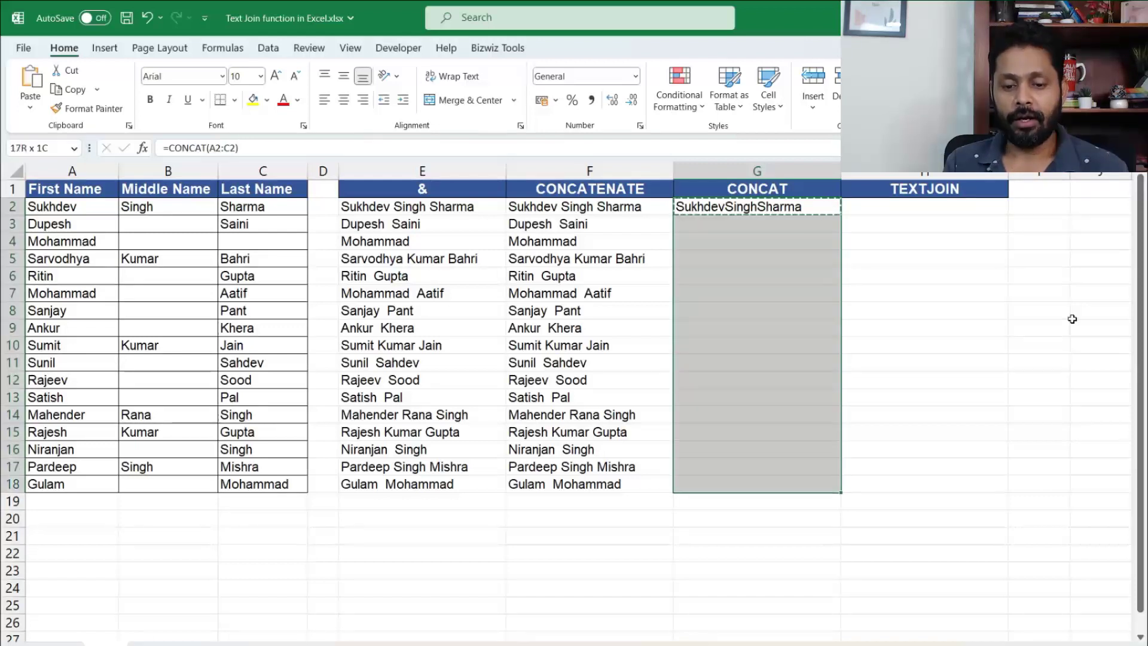
{"action": "key", "text": "Return"}
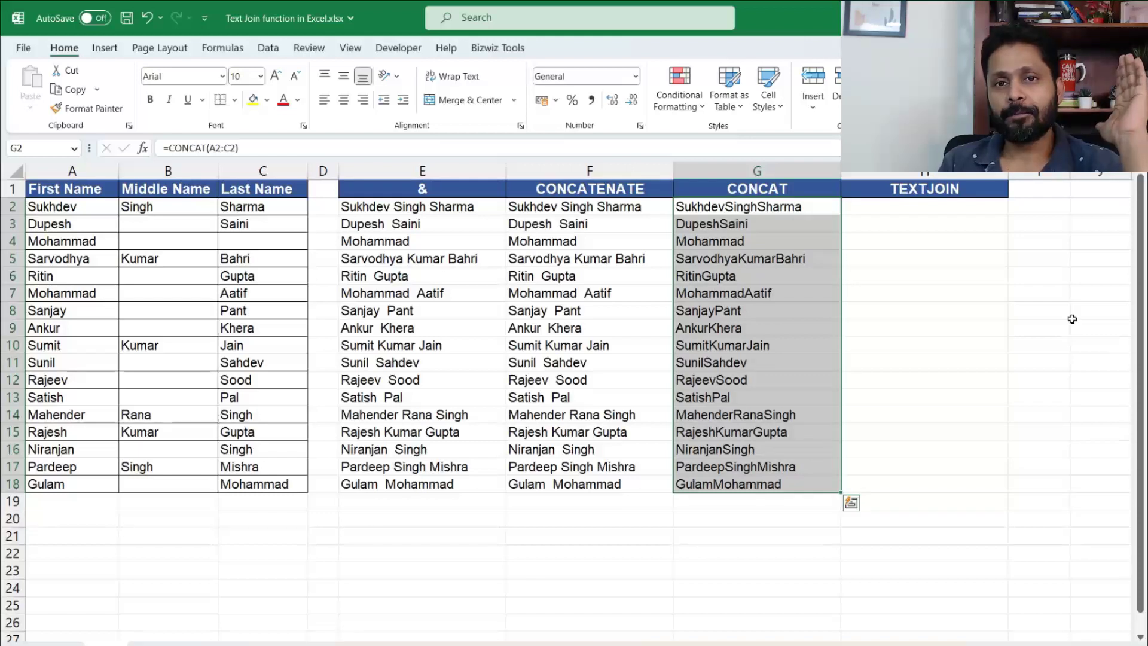
{"action": "key", "text": "Up"}
{"action": "key", "text": "Down"}
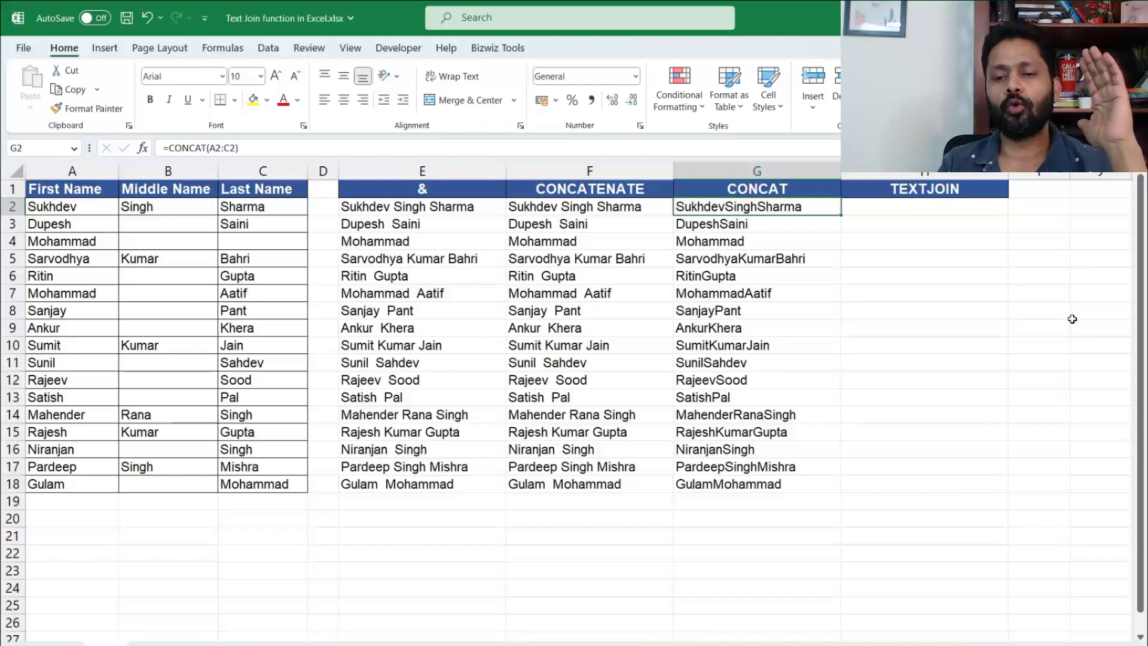
{"action": "key", "text": "Right"}
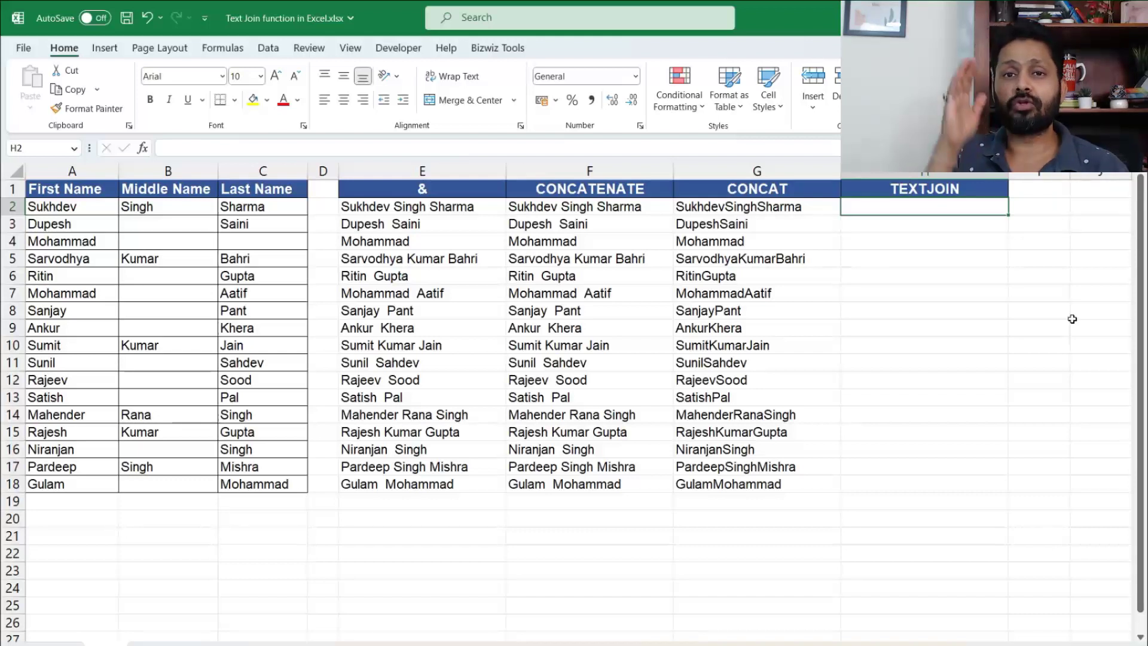
Type =textj in H2 and accept TEXTJOIN so it reads =TEXTJOIN(
{"action": "type", "text": "="}
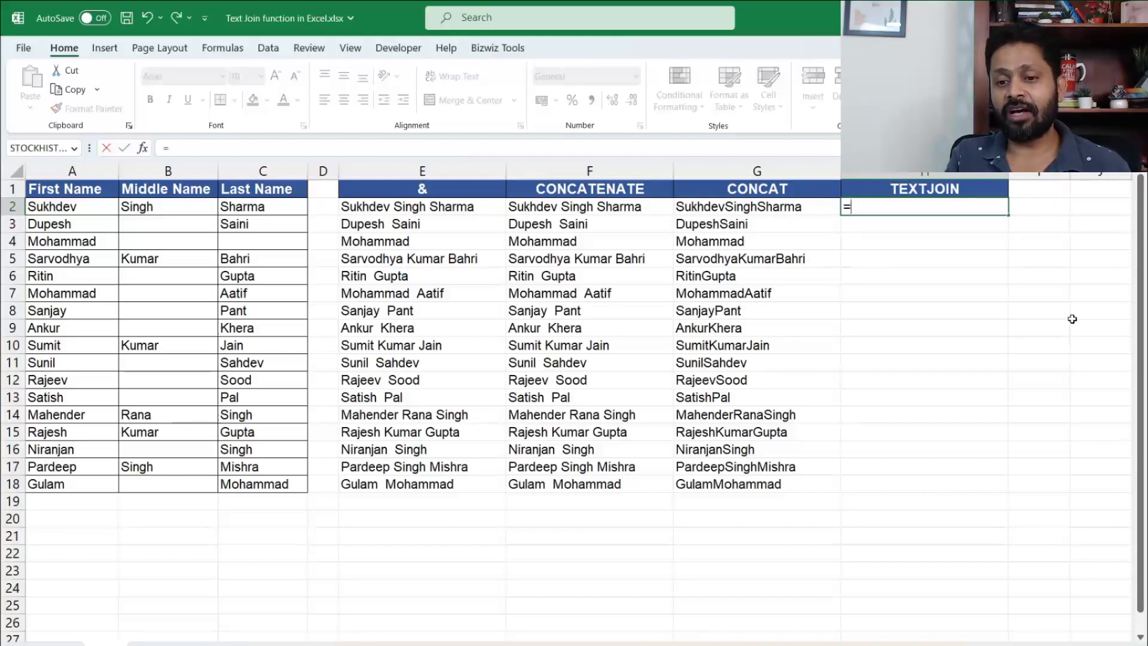
{"action": "type", "text": "text"}
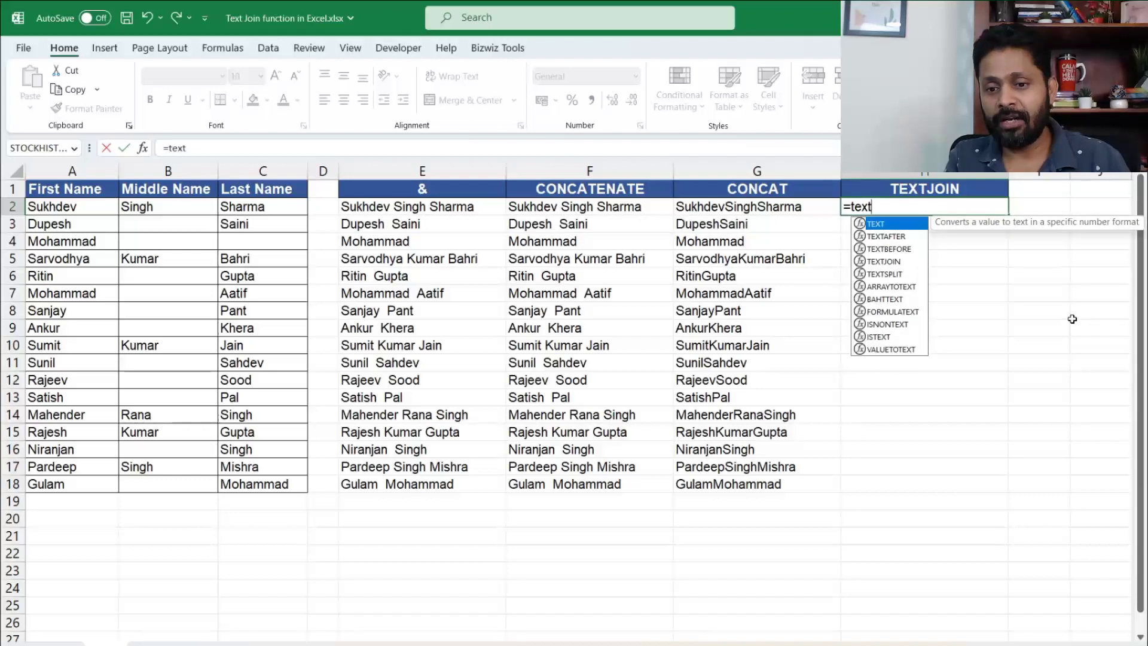
{"action": "type", "text": "j"}
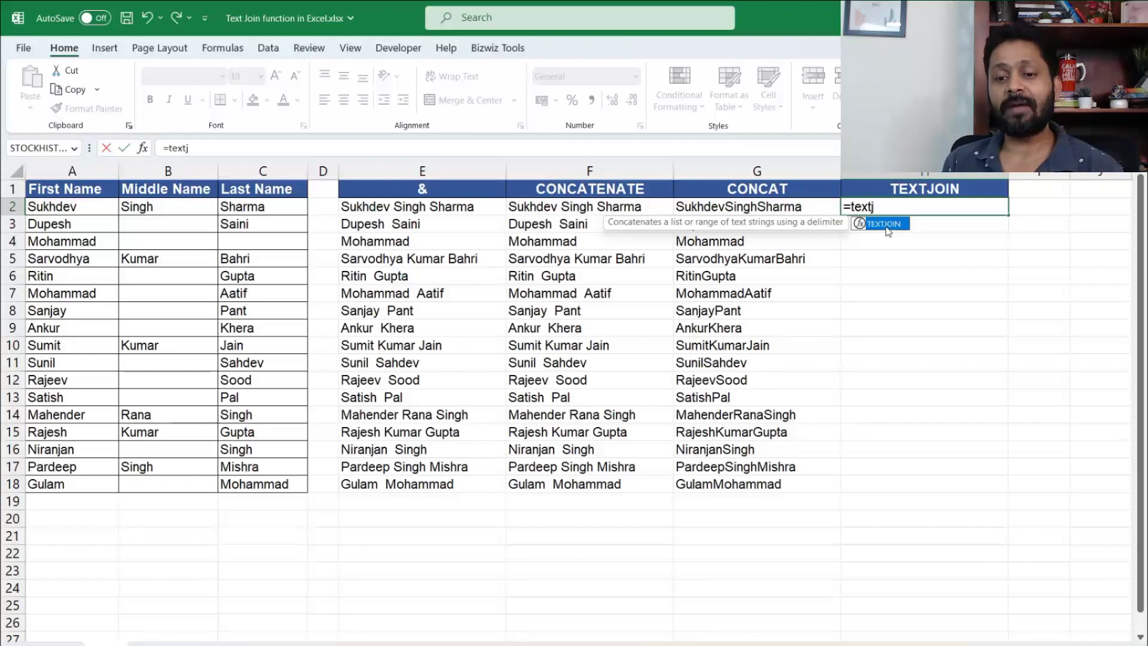
{"action": "key", "text": "Tab"}
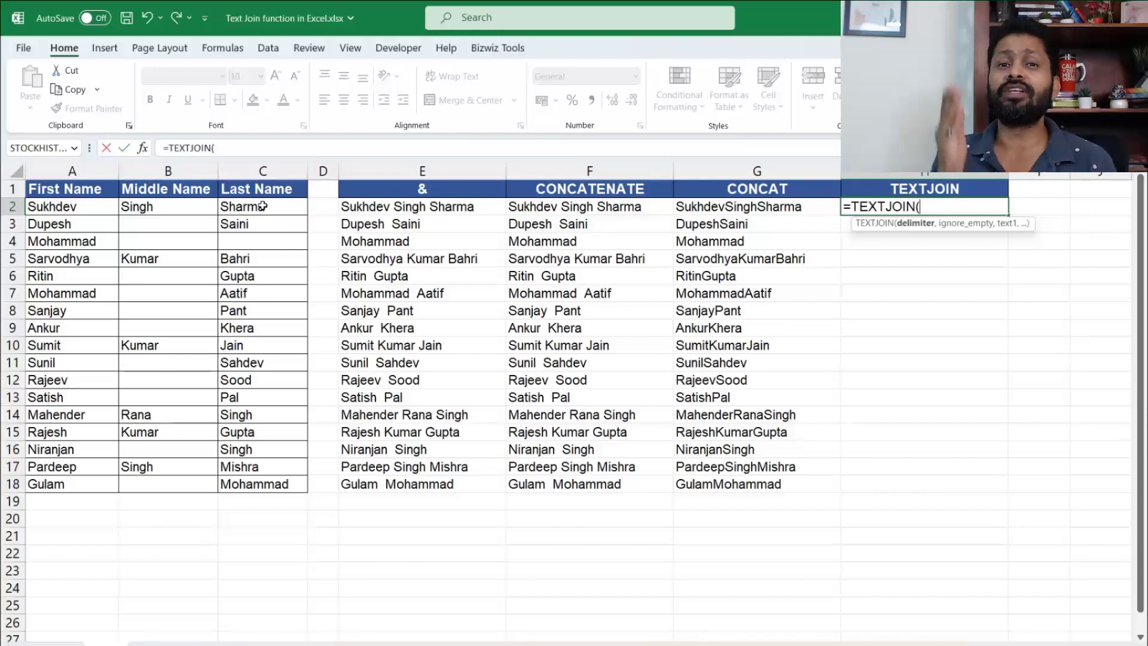
{"action": "type", "text": "\" \""}
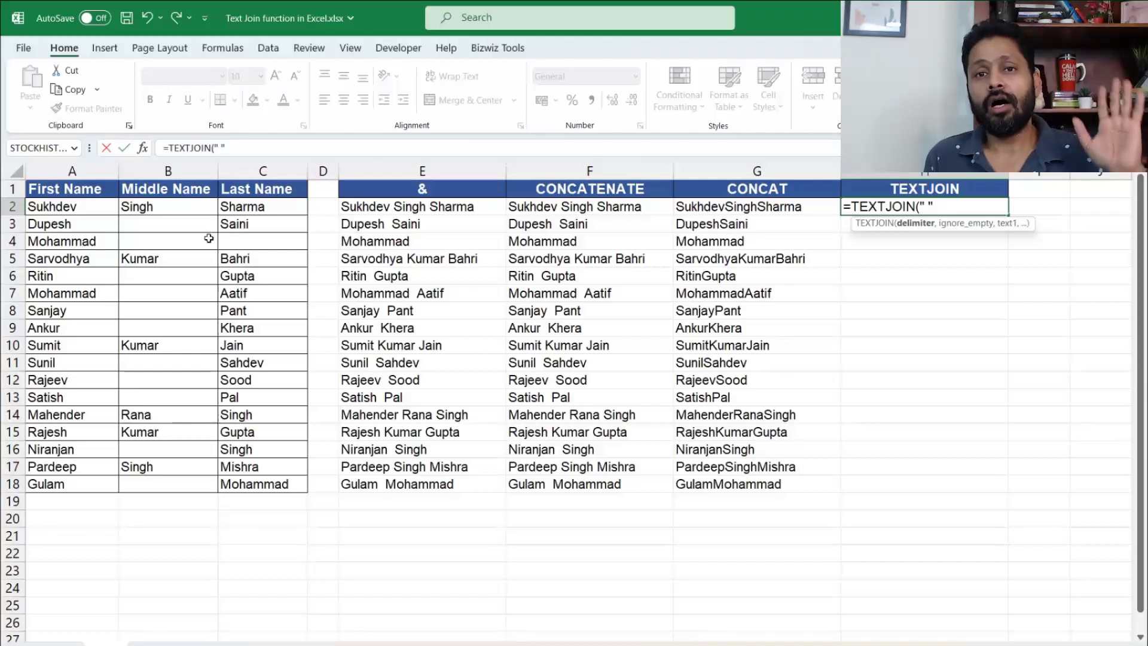
{"action": "type", "text": ","}
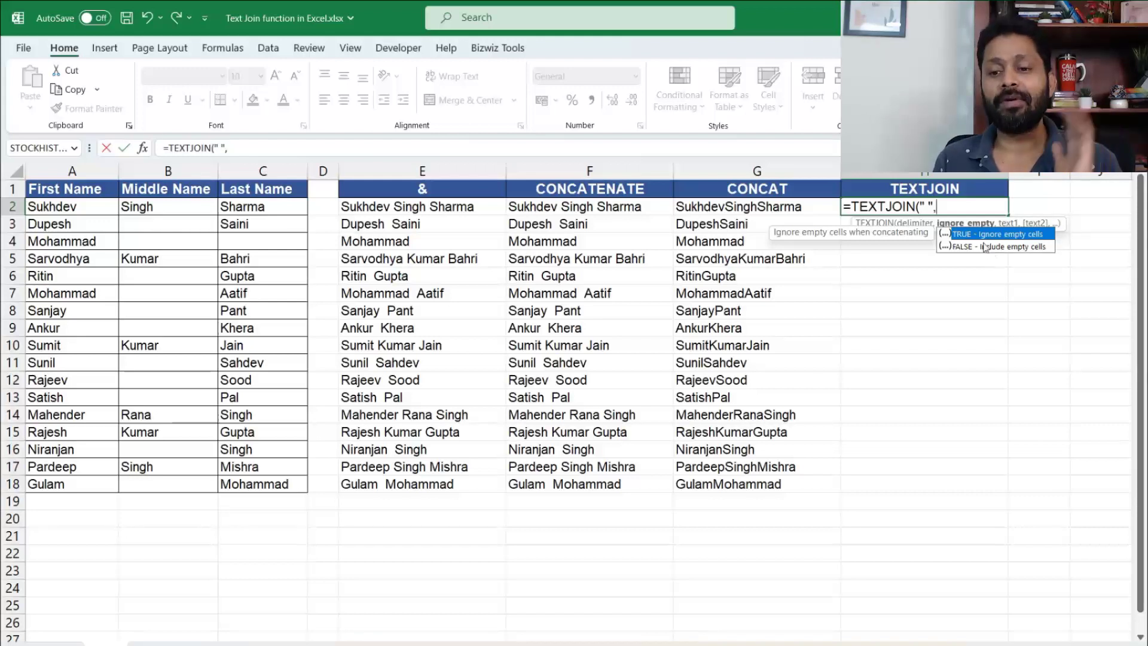
{"action": "type", "text": "TRUE"}
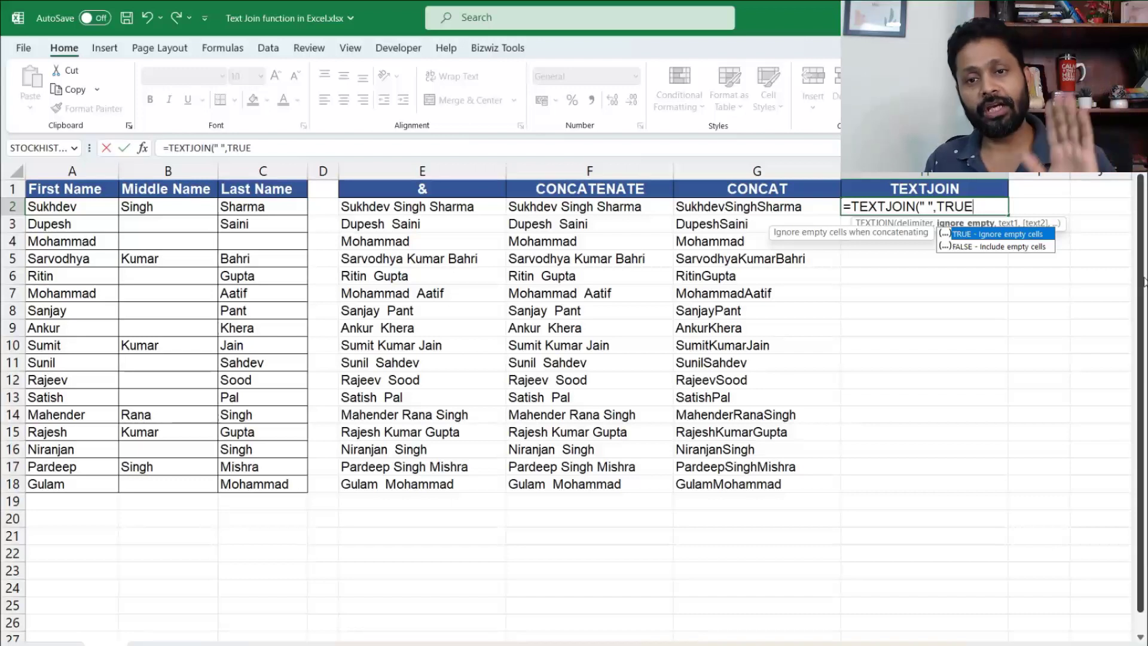
{"action": "type", "text": ","}
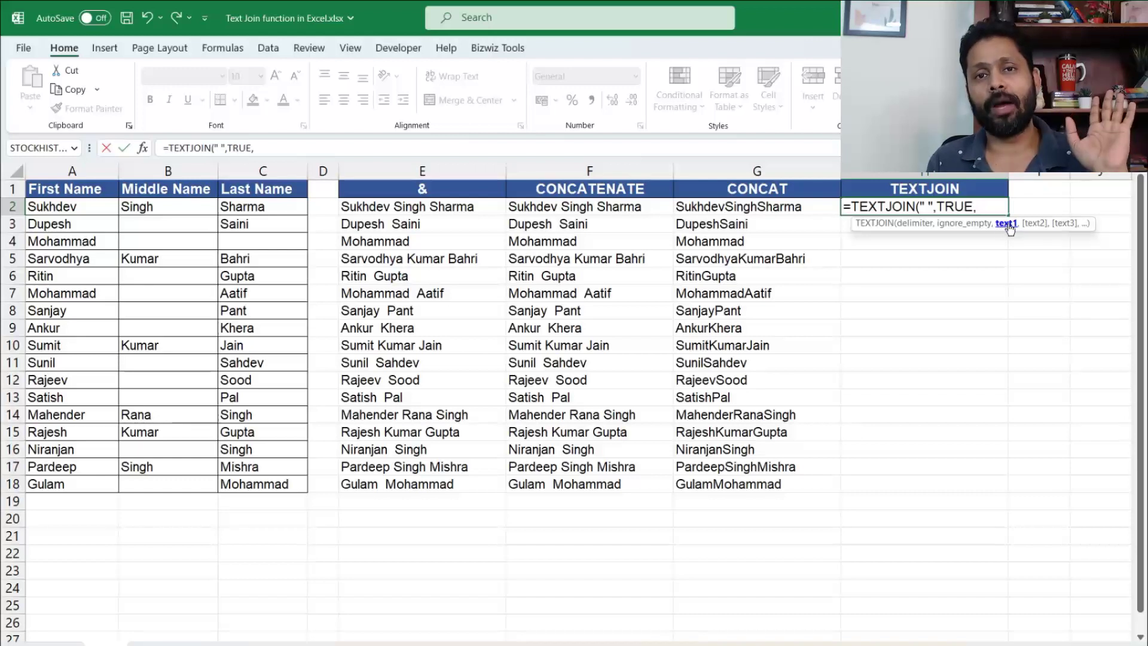
{"action": "left_click_drag", "start_coordinate": [83, 210], "coordinate": [243, 205]}
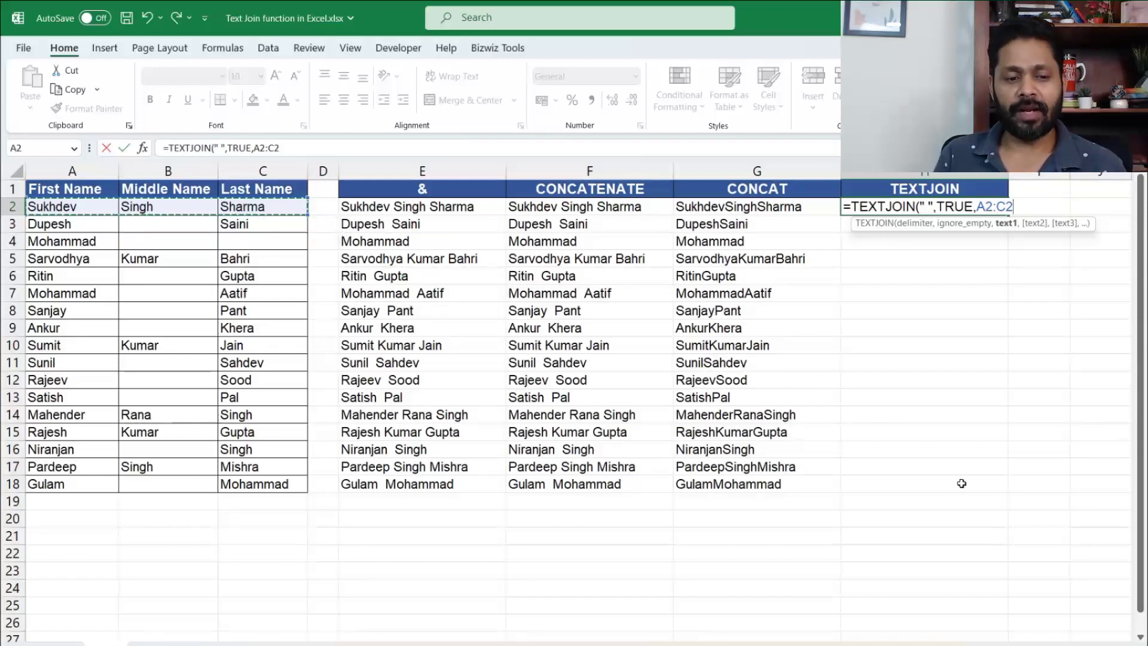
{"action": "type", "text": ")"}
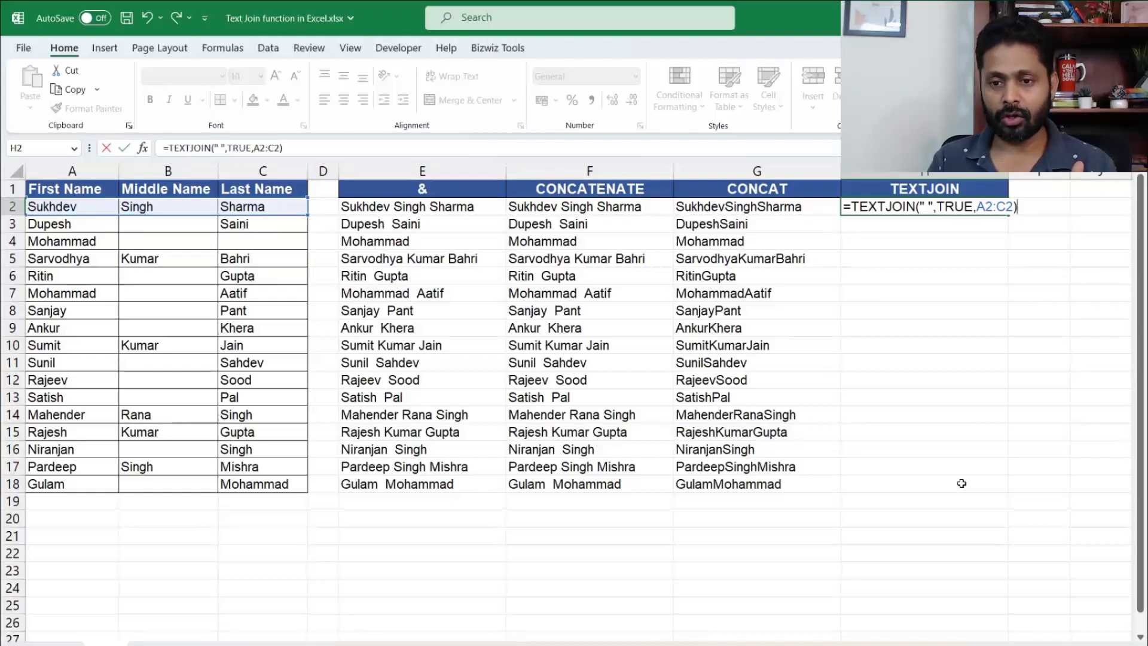
{"action": "key", "text": "Return"}
{"action": "key", "text": "Up"}
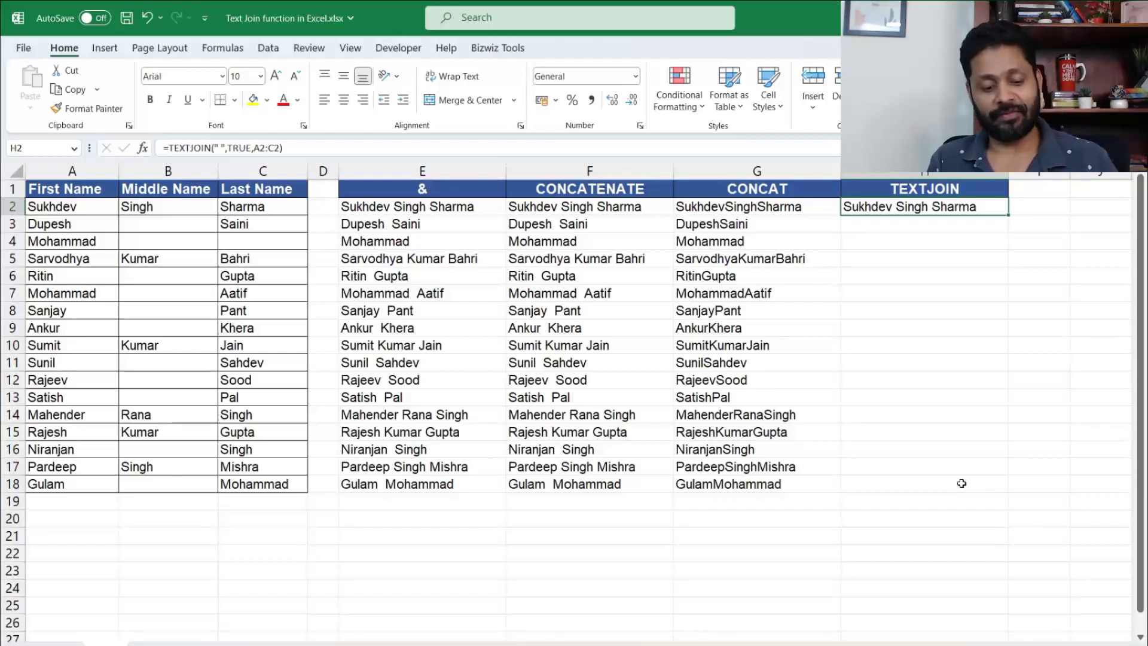
{"action": "key", "text": "ctrl+c"}
Paste the TEXTJOIN formula from H2 into H3:H18 so every row shows its full name
{"action": "key", "text": "shift+Down"}
{"action": "key", "text": "shift+Down"}
{"action": "key", "text": "shift+Down"}
{"action": "key", "text": "shift+Down"}
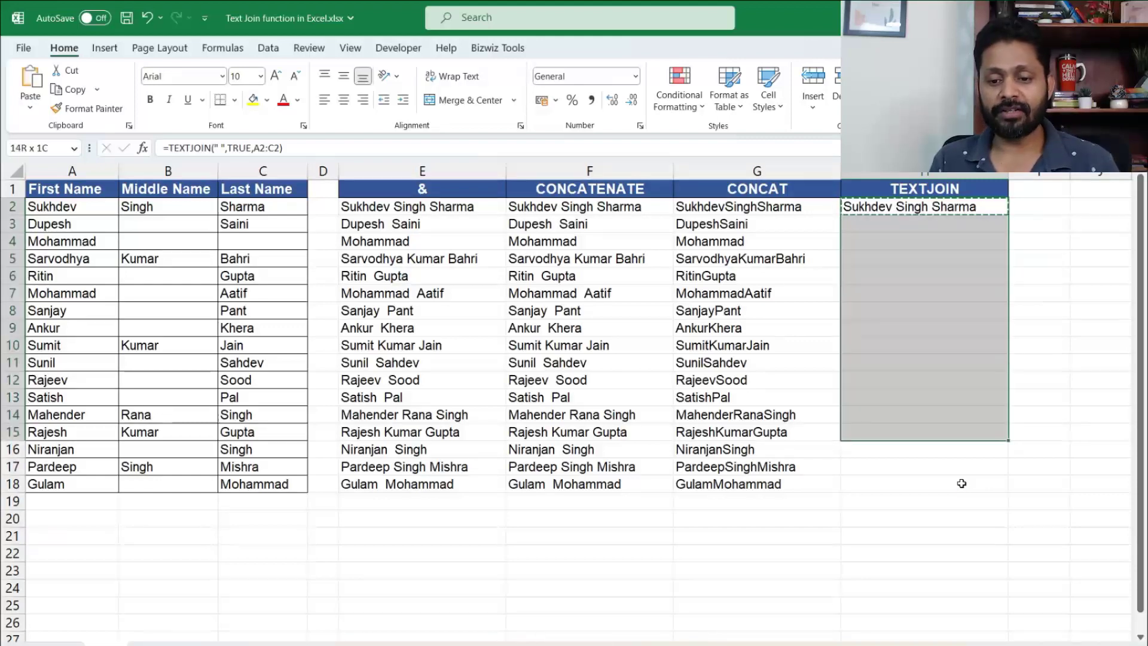
{"action": "key", "text": "shift+Down"}
{"action": "key", "text": "shift+Down"}
{"action": "key", "text": "shift+Down"}
{"action": "key", "text": "ctrl+v"}
{"action": "key", "text": "Down"}
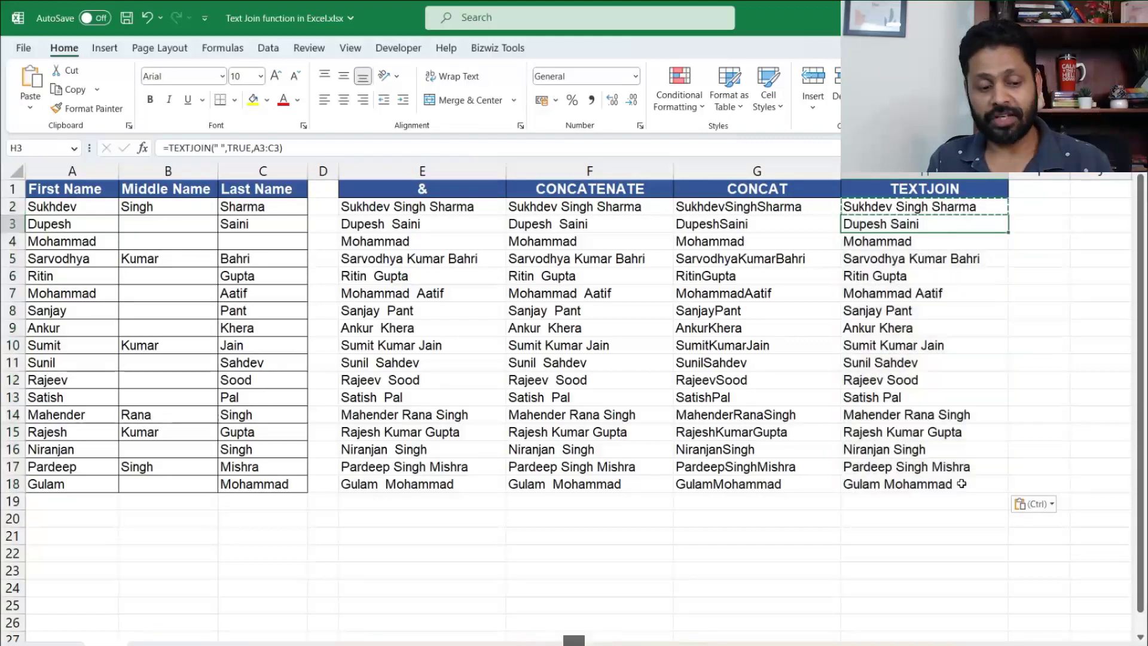
{"action": "key", "text": "Escape"}
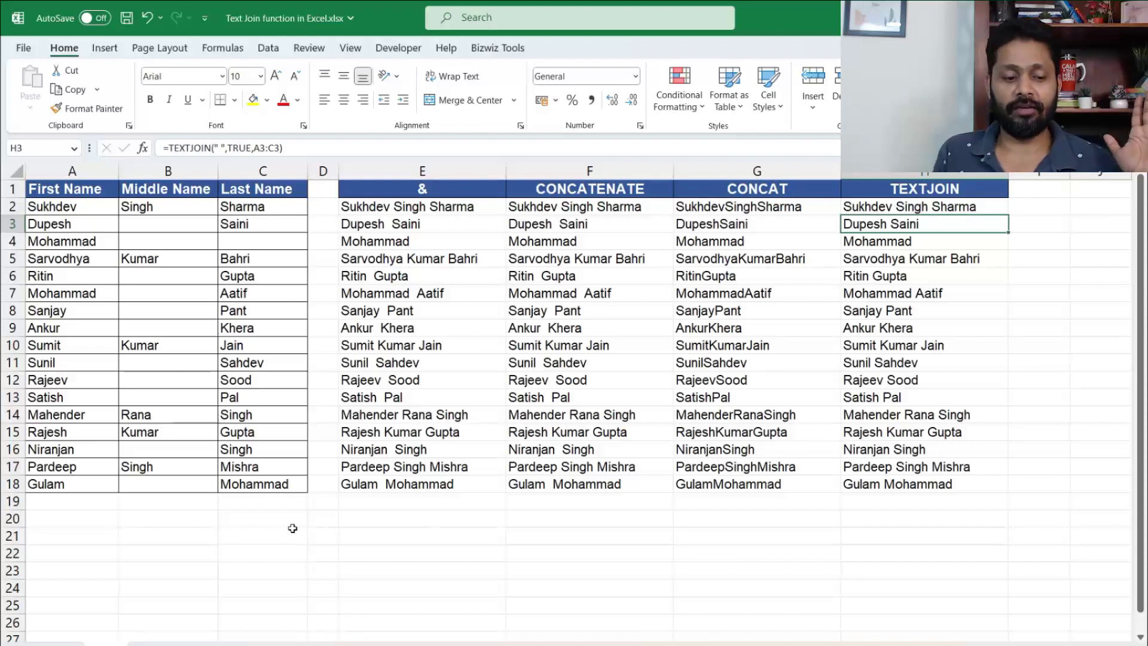
{"action": "left_click", "coordinate": [86, 535]}
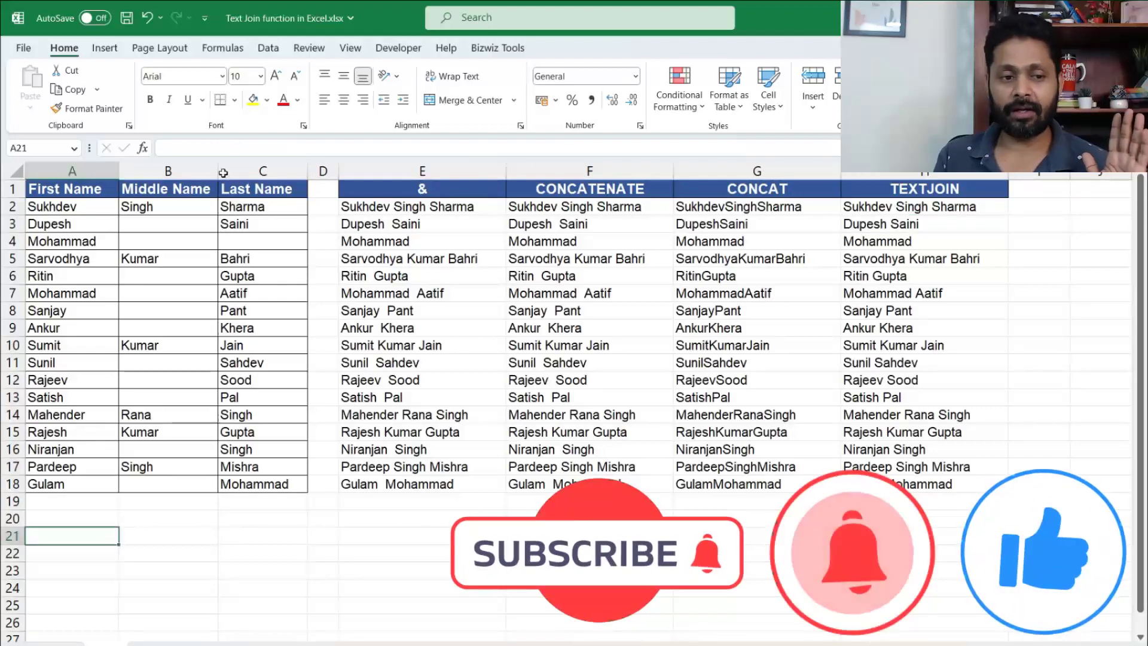
Fill cell A21 and the TEXTJOIN results in H2:H18 with yellow
{"action": "left_click", "coordinate": [254, 99]}
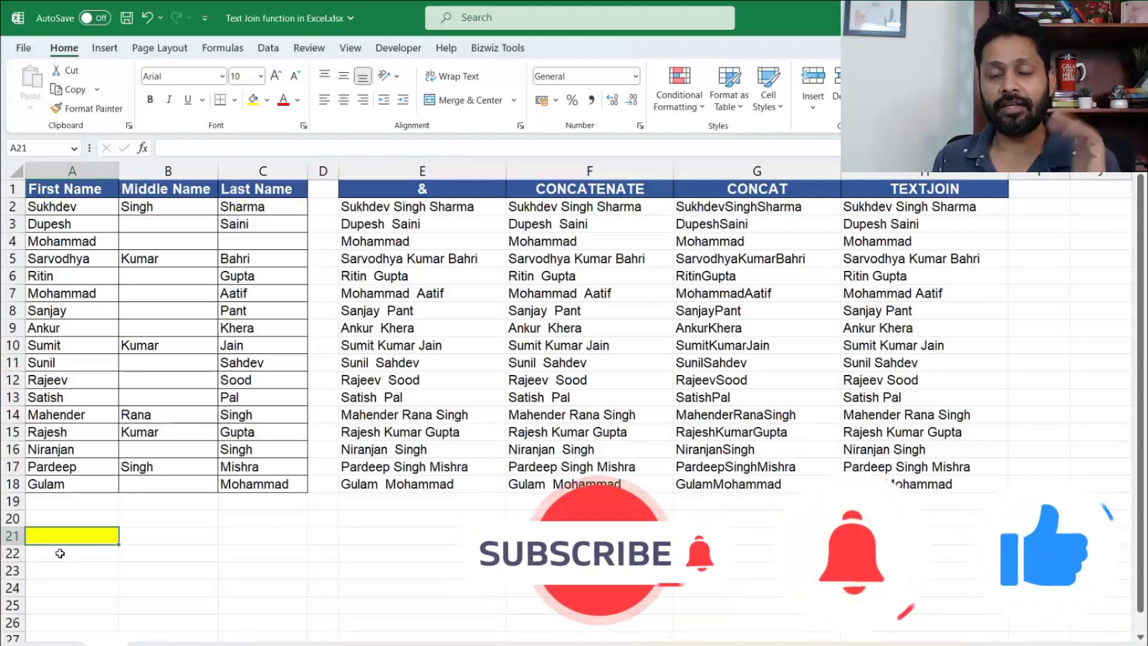
{"action": "left_click_drag", "start_coordinate": [913, 206], "coordinate": [918, 476]}
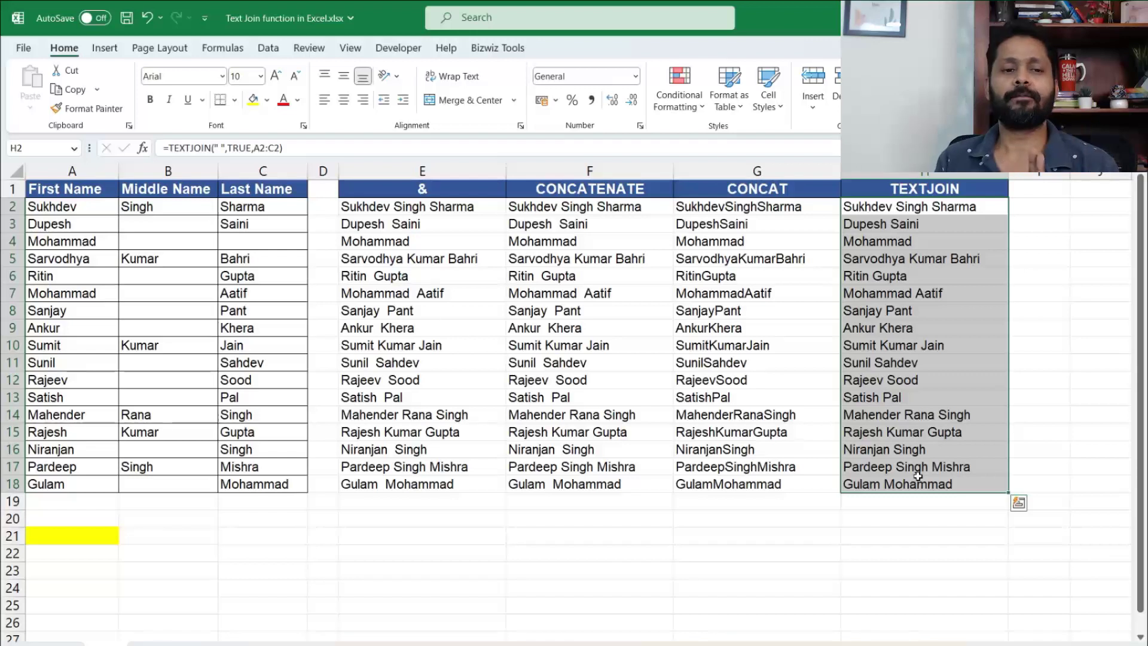
{"action": "left_click", "coordinate": [263, 104]}
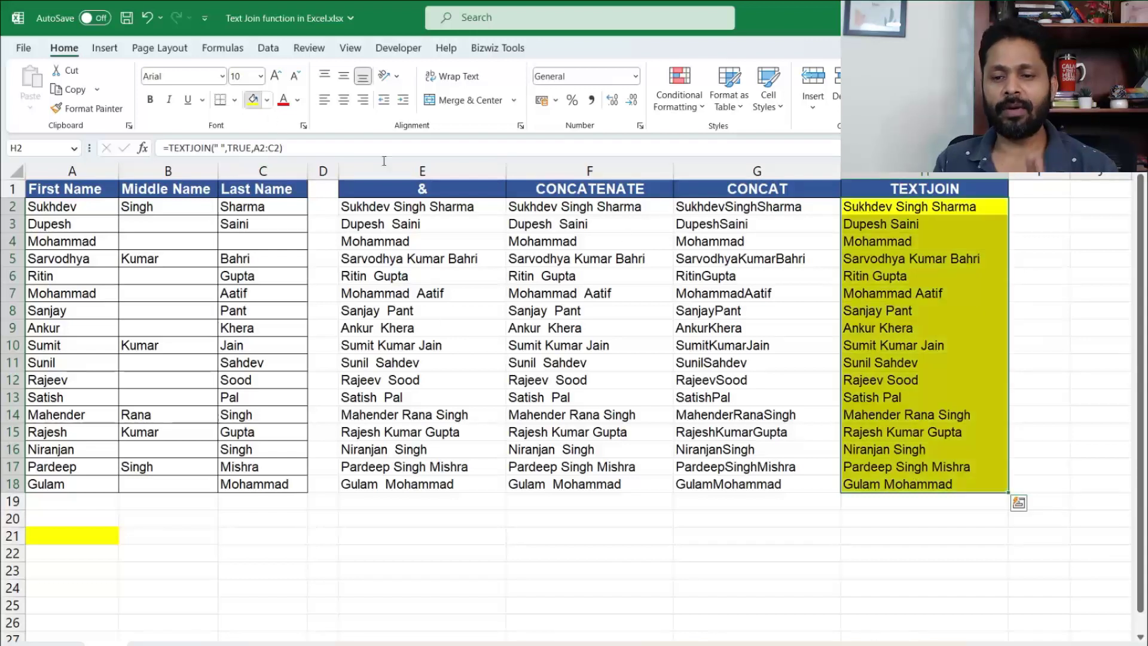
{"action": "left_click", "coordinate": [958, 307]}
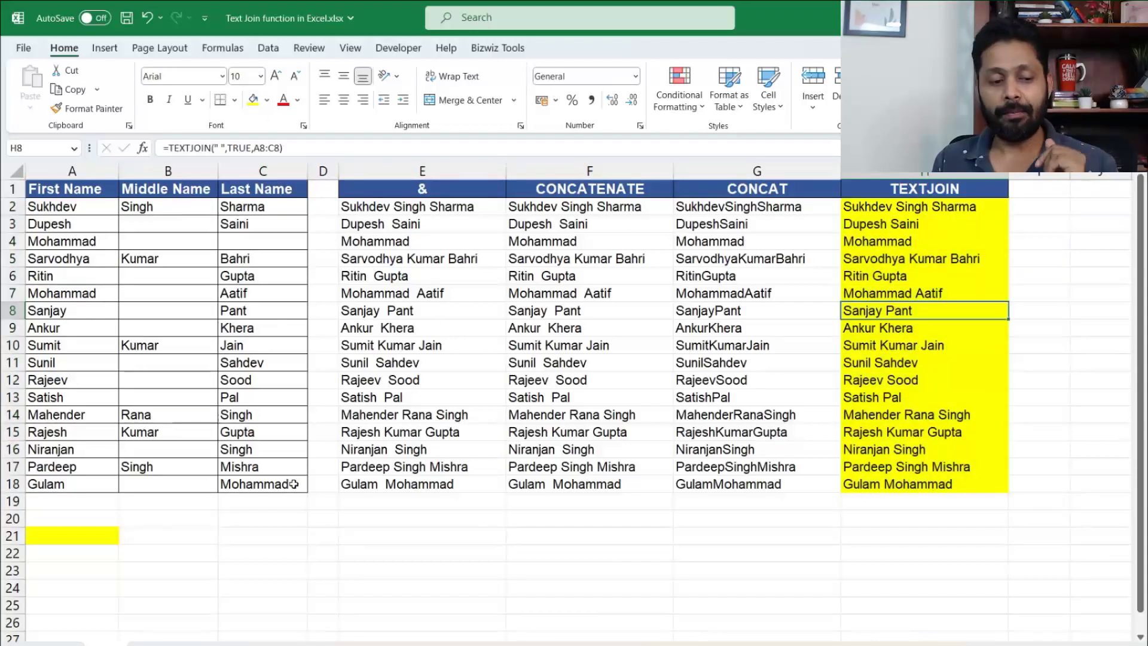
{"action": "left_click", "coordinate": [104, 532]}
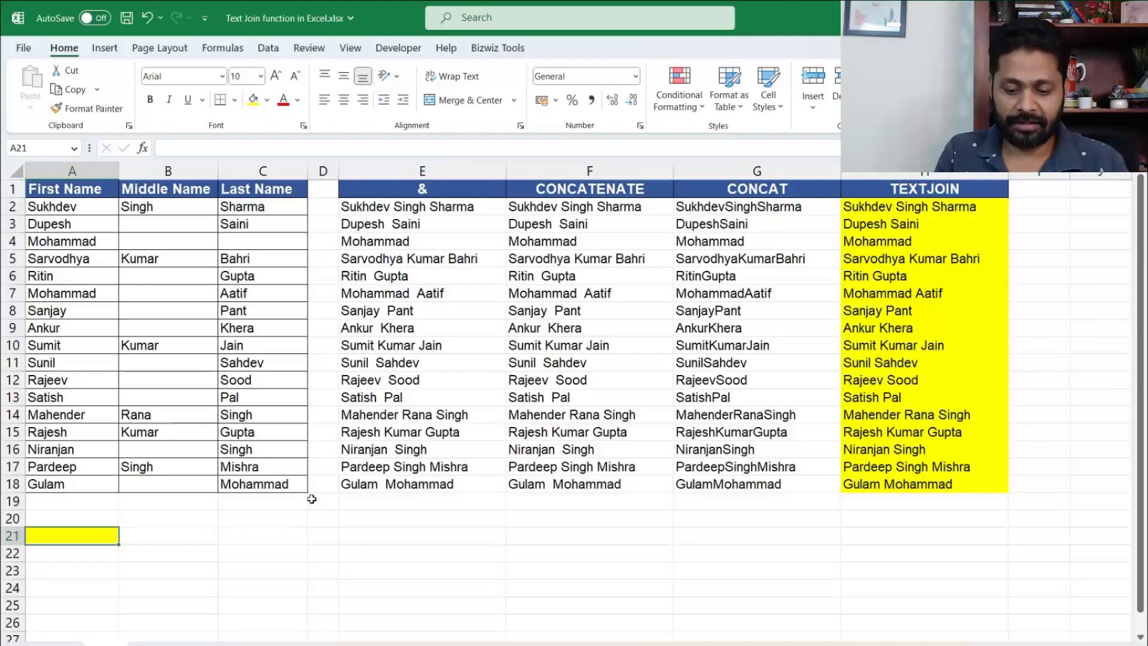
Enter =TEXTJOIN(", ",TRUE,H2:H18) in A21 to join all 17 names with commas
{"action": "type", "text": "=textj"}
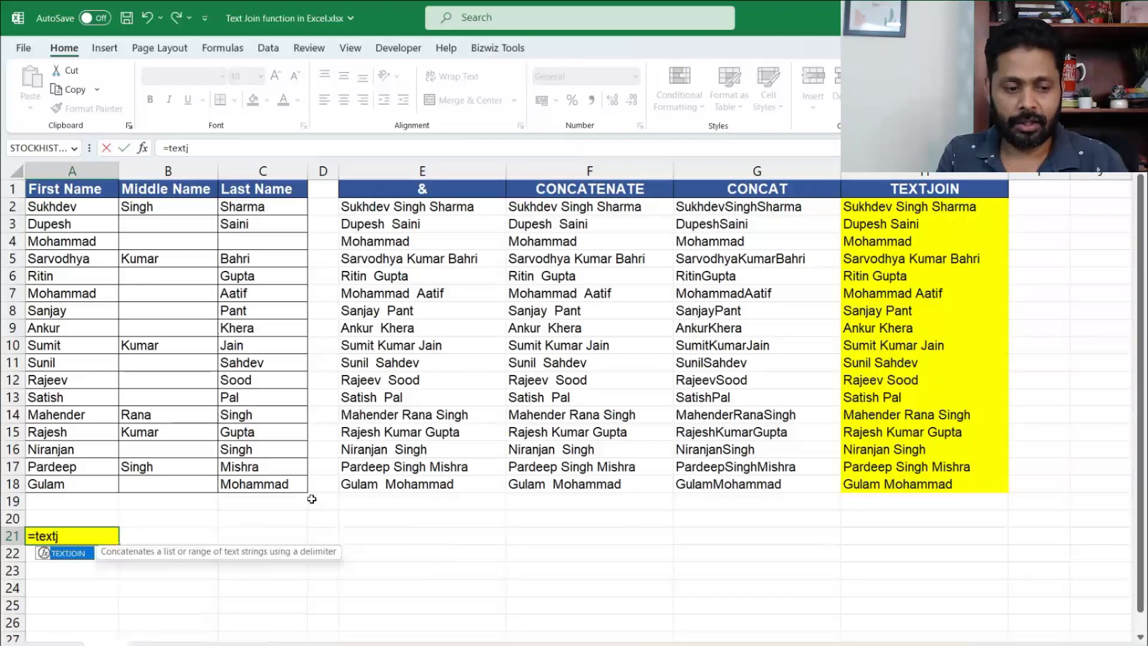
{"action": "key", "text": "Tab"}
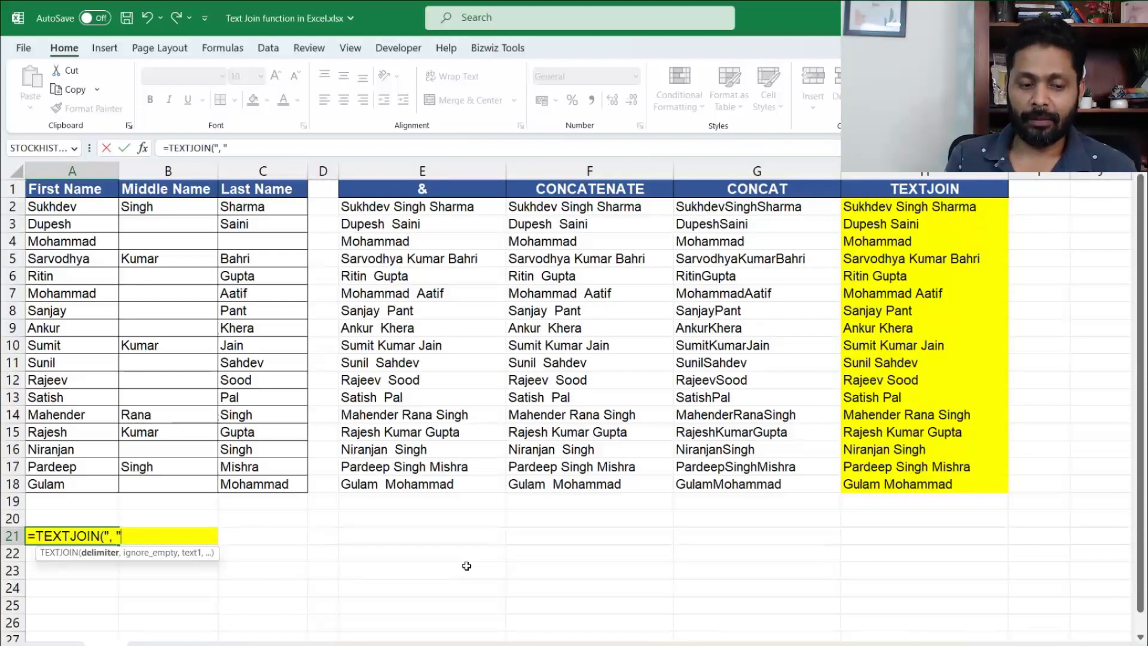
{"action": "type", "text": "\""}
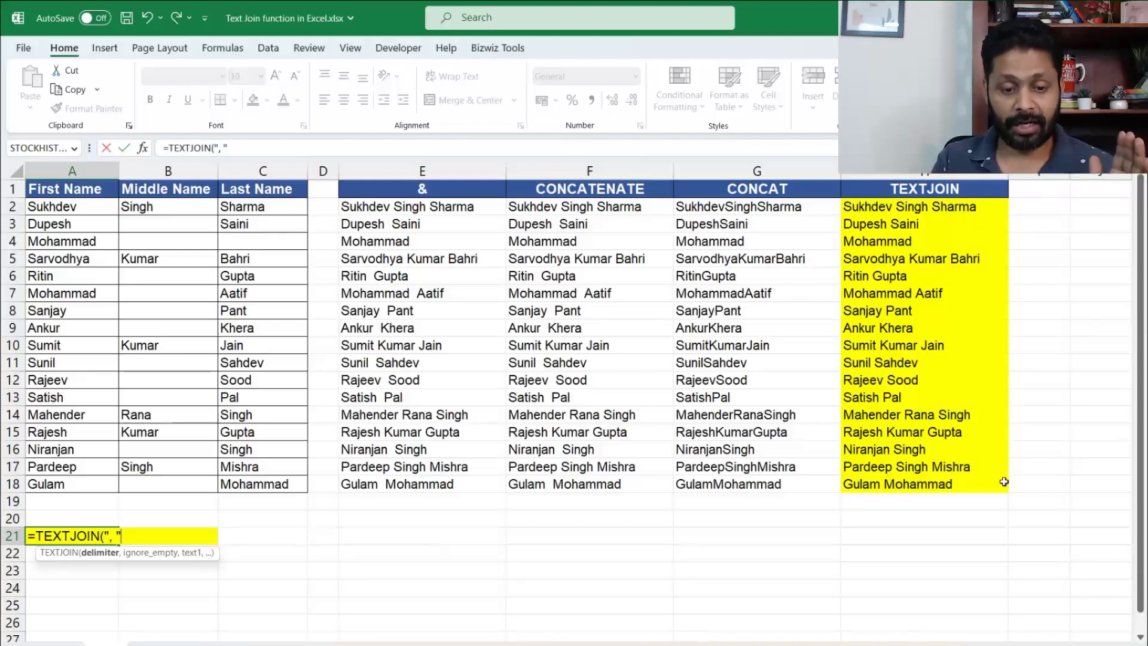
{"action": "type", "text": ","}
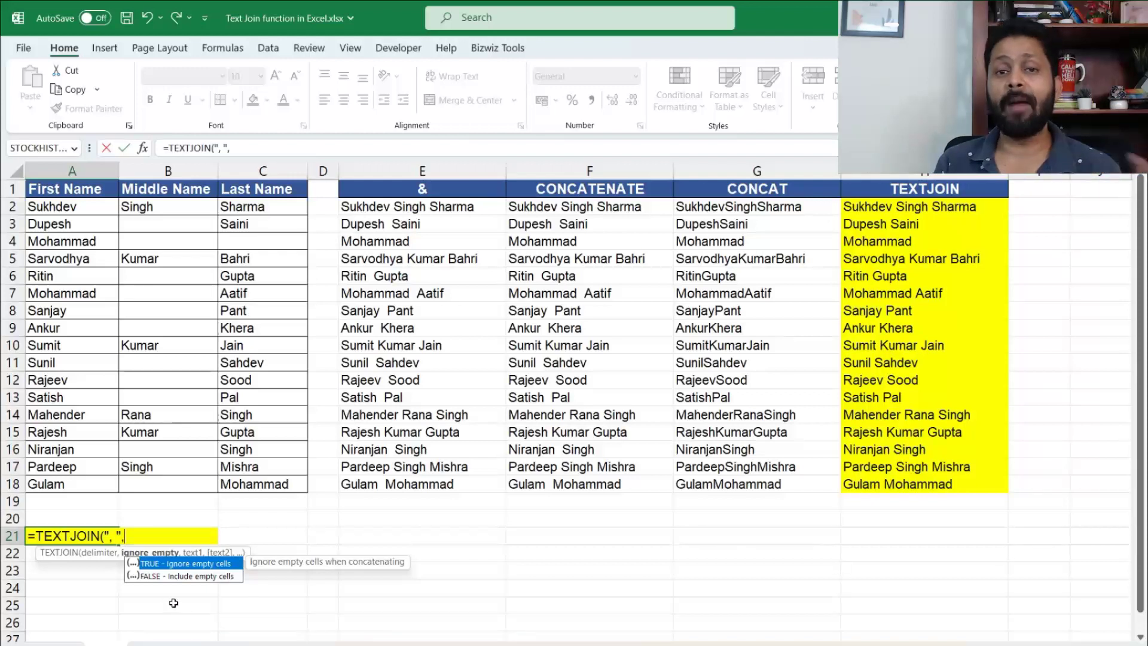
{"action": "type", "text": "TRUE"}
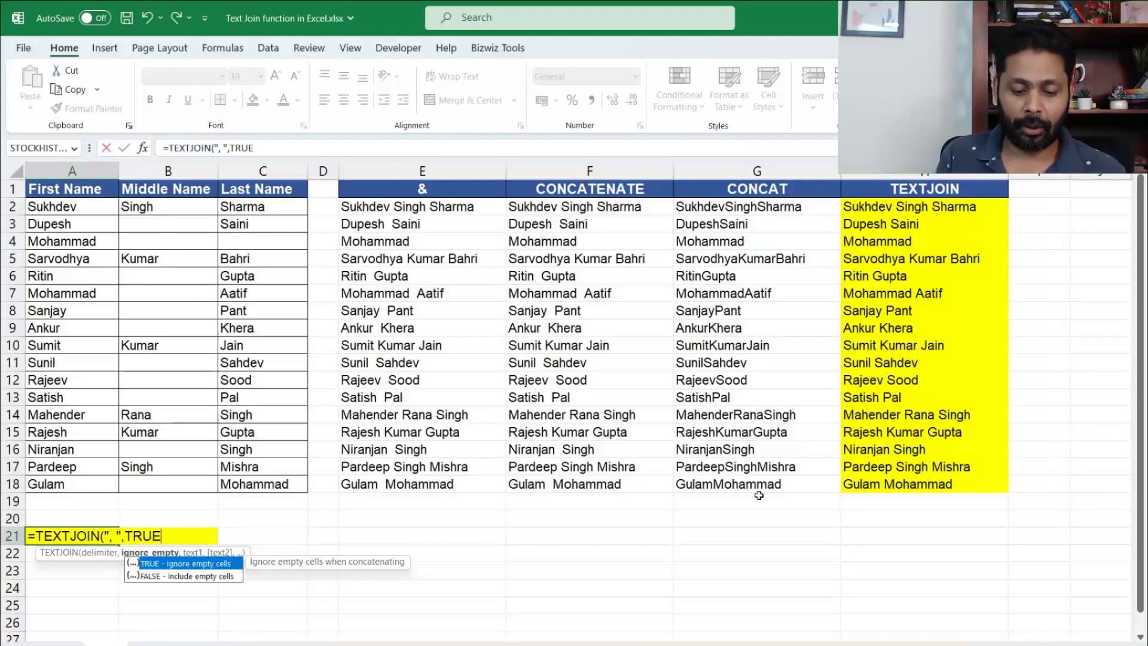
{"action": "type", "text": ","}
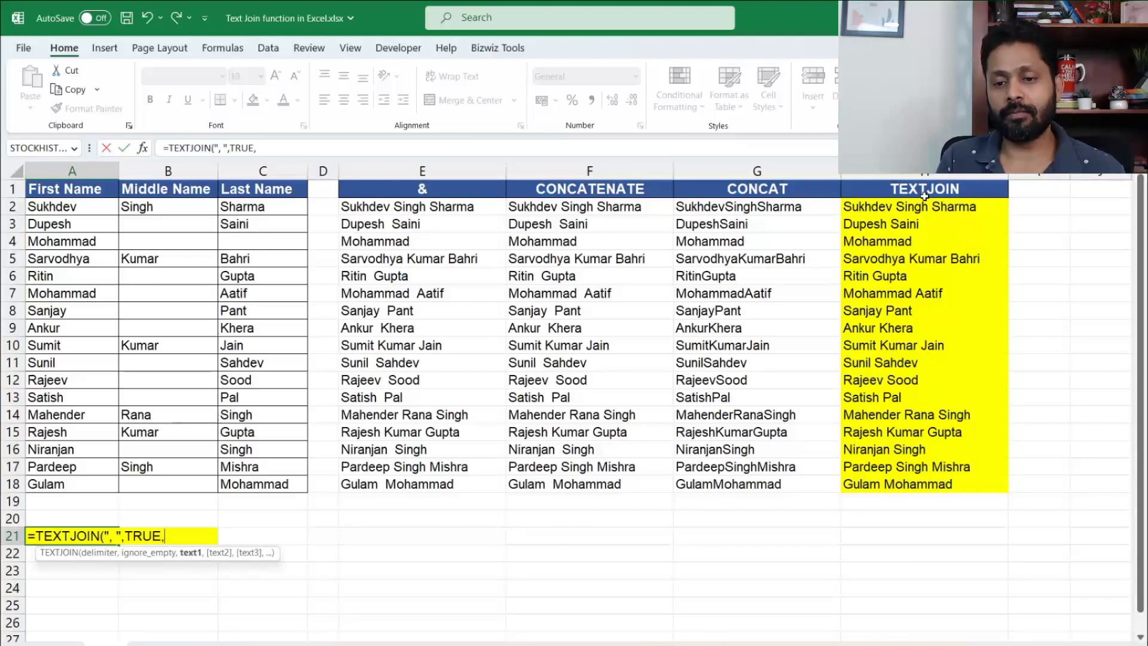
{"action": "left_click_drag", "start_coordinate": [899, 206], "coordinate": [915, 476]}
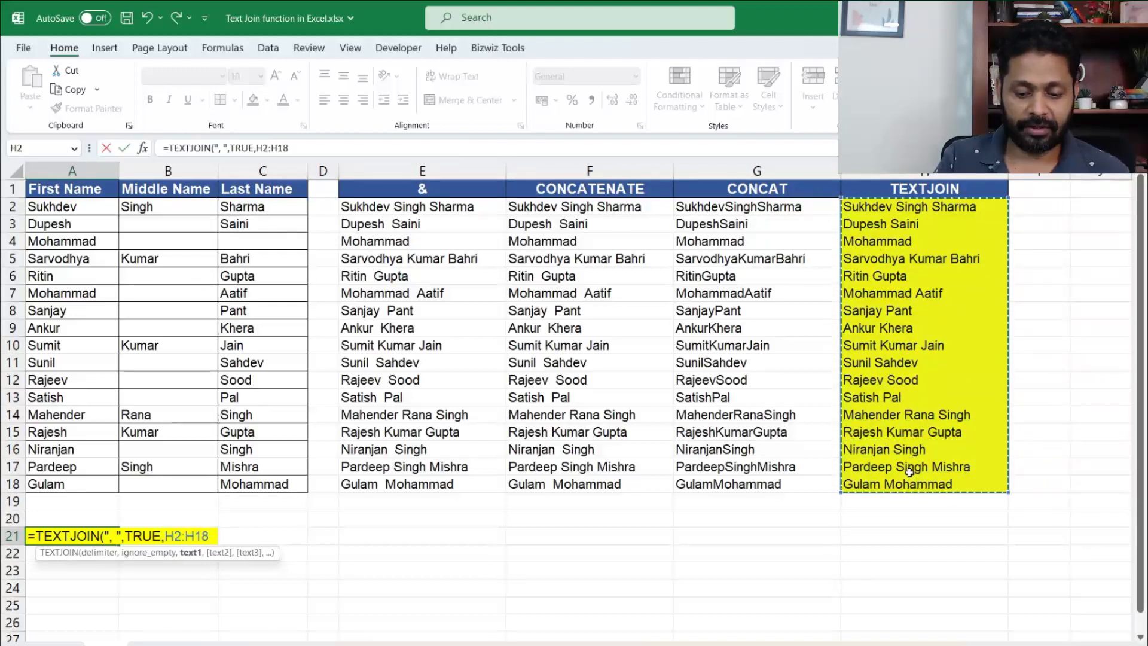
{"action": "type", "text": ")"}
{"action": "key", "text": "Return"}
{"action": "key", "text": "Up"}
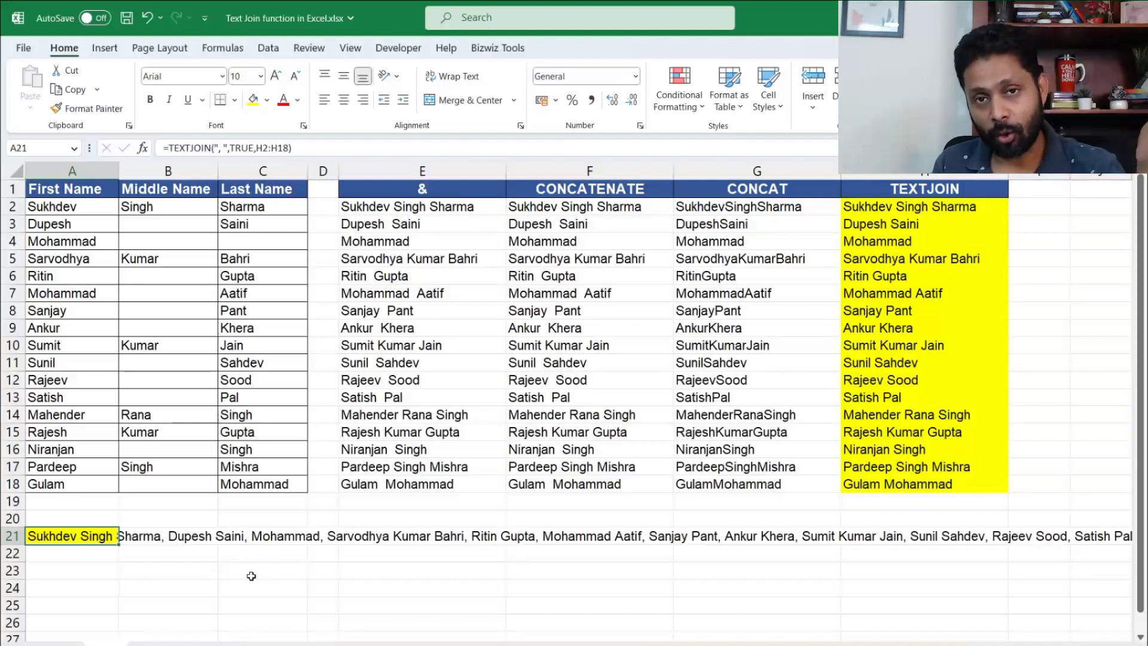
{"action": "left_click", "coordinate": [71, 570]}
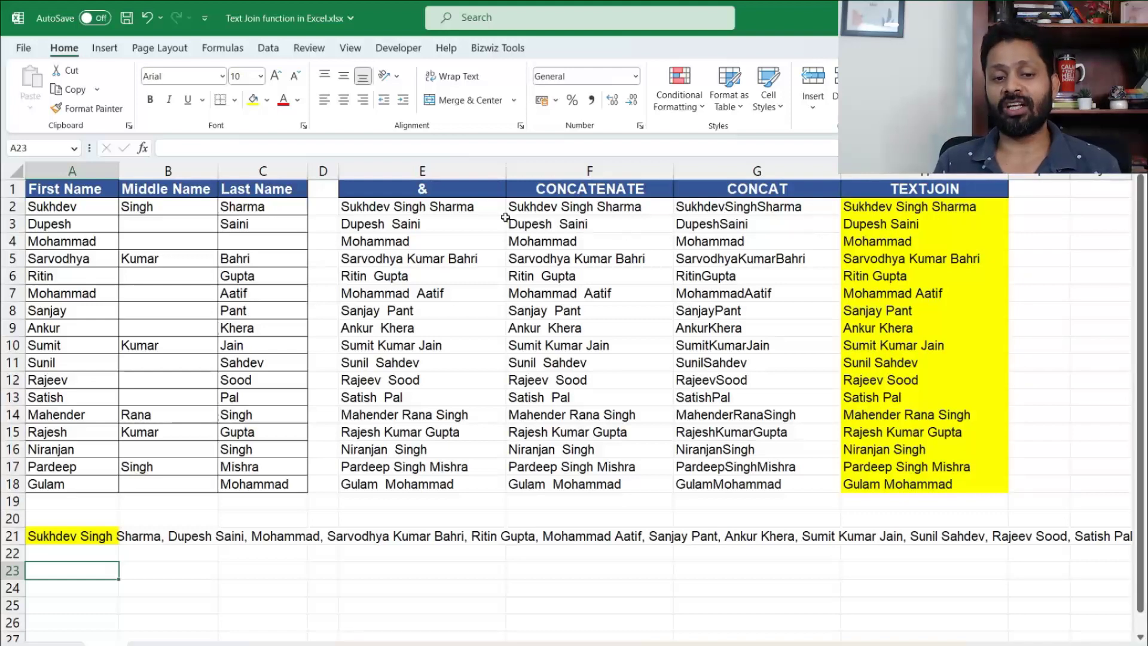
{"action": "left_click_drag", "start_coordinate": [460, 193], "coordinate": [747, 190]}
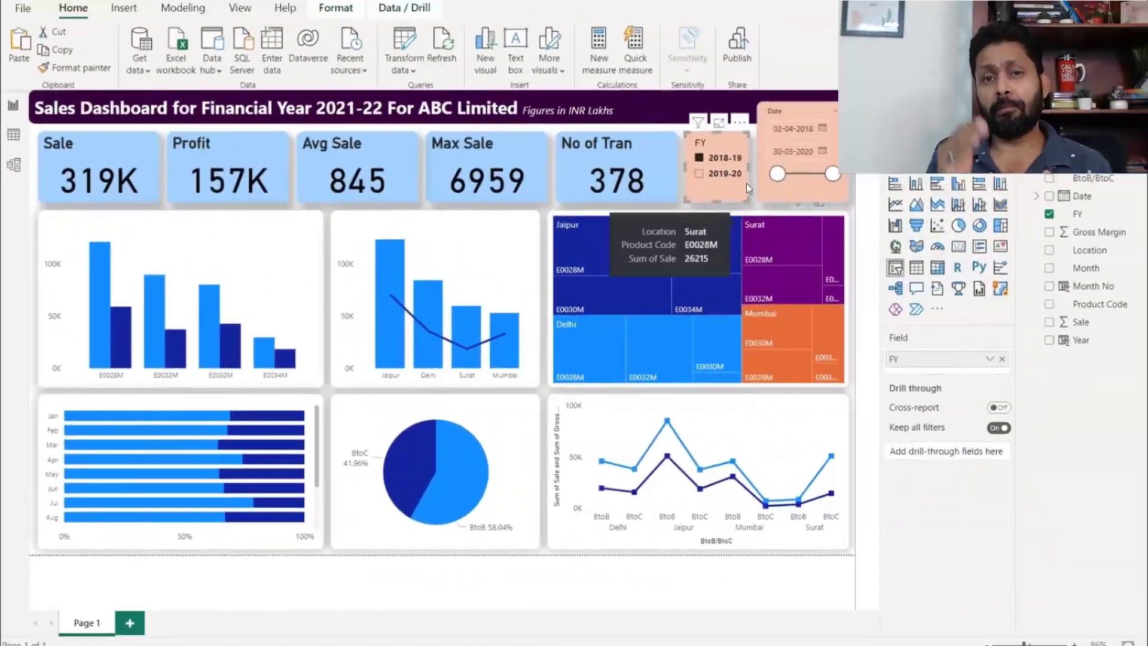
Toggle the FY 2018-19 filter off and start the Date slicer at 19-06-2018
{"action": "left_click", "coordinate": [722, 174]}
{"action": "left_click", "coordinate": [721, 174]}
{"action": "left_click_drag", "start_coordinate": [777, 174], "coordinate": [783, 174]}
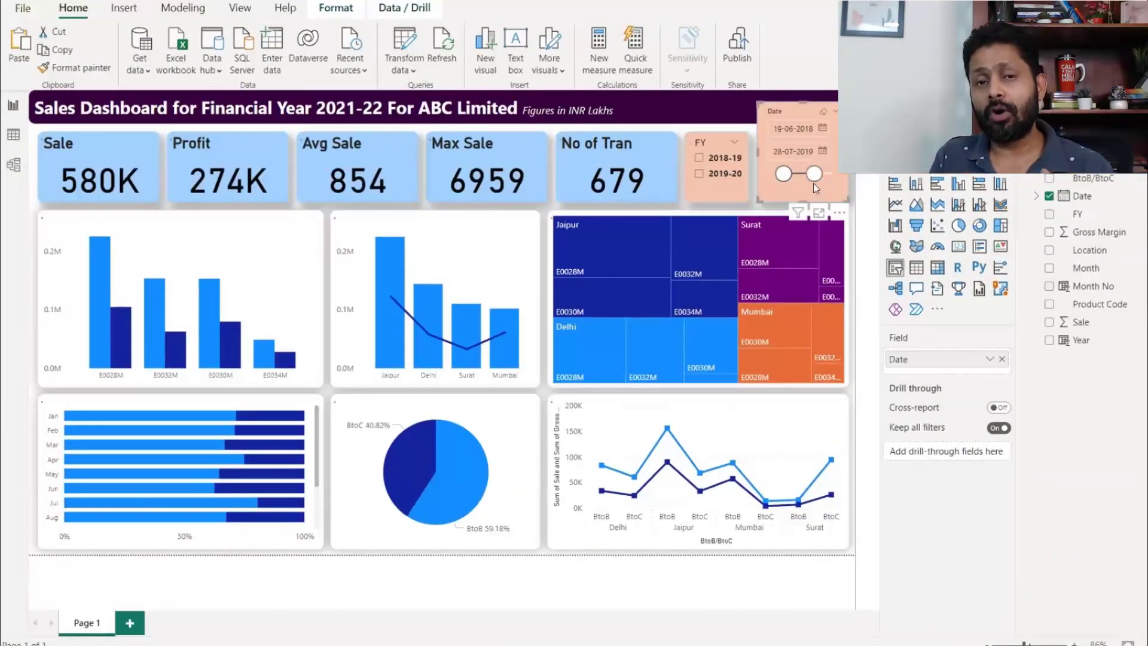
Cross-filter by products E0028M, E0032M, E0030M and E0034M, then clear the product filter
{"action": "left_click", "coordinate": [103, 330]}
{"action": "left_click", "coordinate": [159, 319]}
{"action": "left_click", "coordinate": [234, 342]}
{"action": "left_click", "coordinate": [273, 356]}
{"action": "left_click", "coordinate": [230, 349]}
{"action": "left_click", "coordinate": [226, 352]}
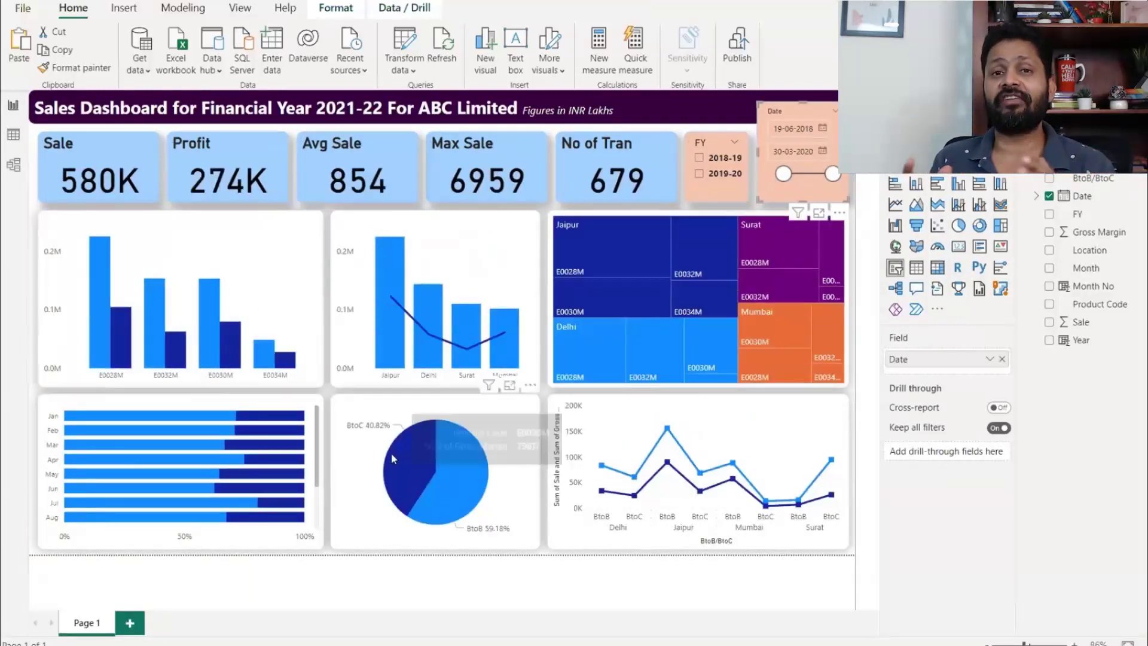
Cross-filter by the BtoC pie slice, clear it, then select the Jaipur E0032M treemap cell
{"action": "left_click", "coordinate": [394, 456]}
{"action": "left_click", "coordinate": [410, 462]}
{"action": "left_click", "coordinate": [709, 246]}
Toggle the financial year 2018-19 filter again and reset the date range start to 19-06-2018
{"action": "left_click", "coordinate": [721, 173]}
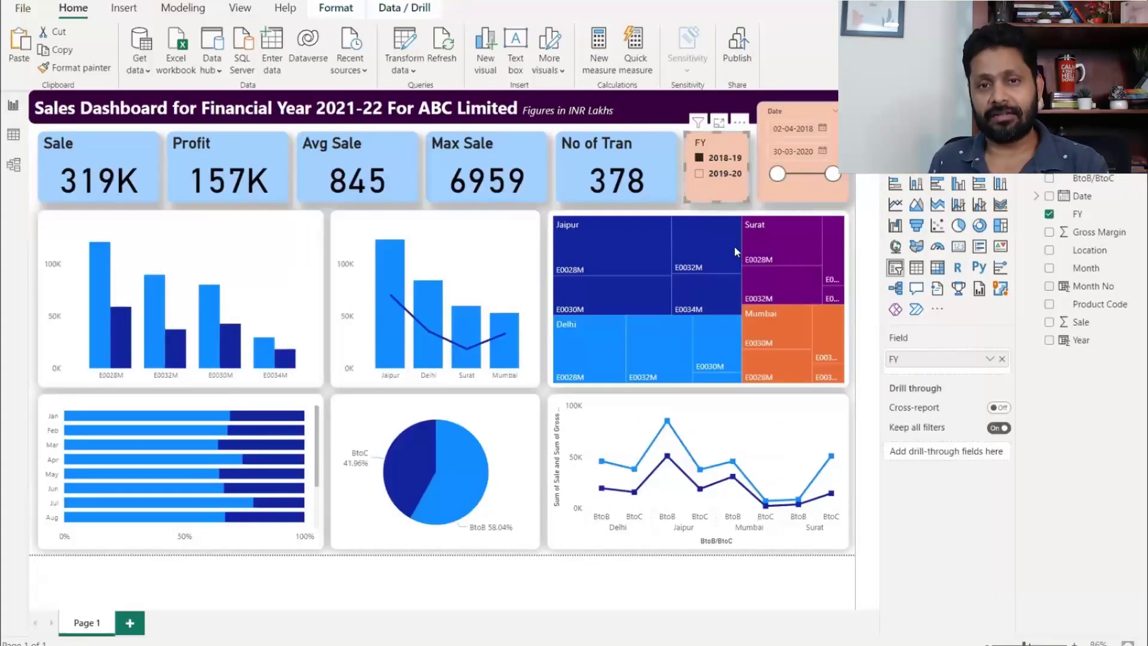
{"action": "left_click", "coordinate": [721, 174]}
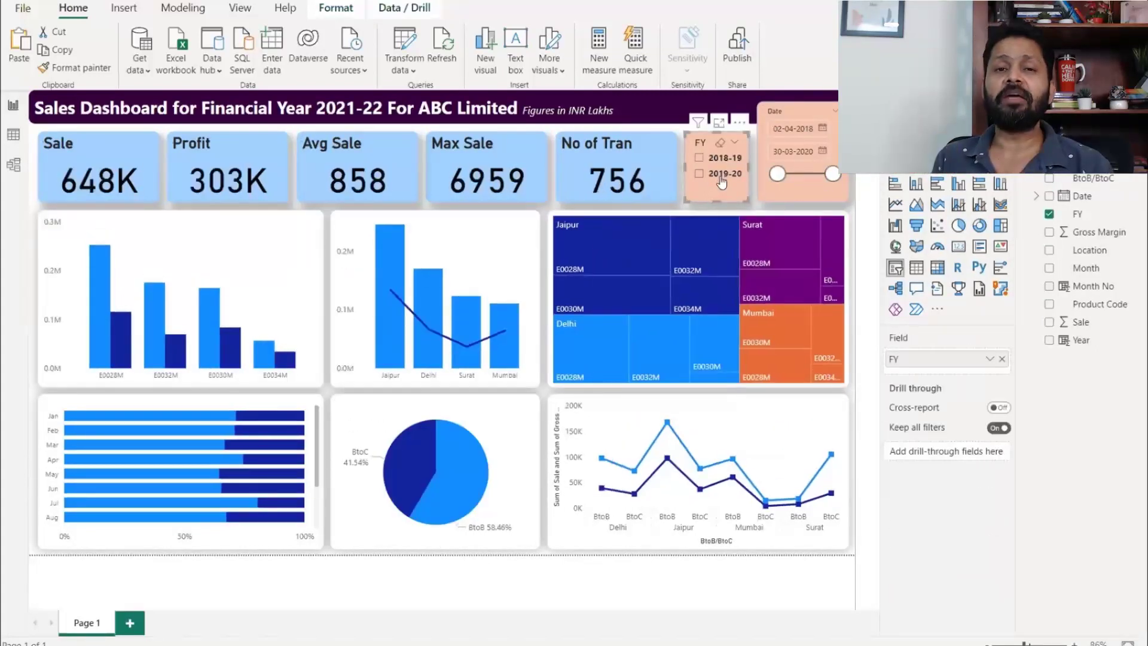
{"action": "left_click_drag", "start_coordinate": [777, 174], "coordinate": [783, 173]}
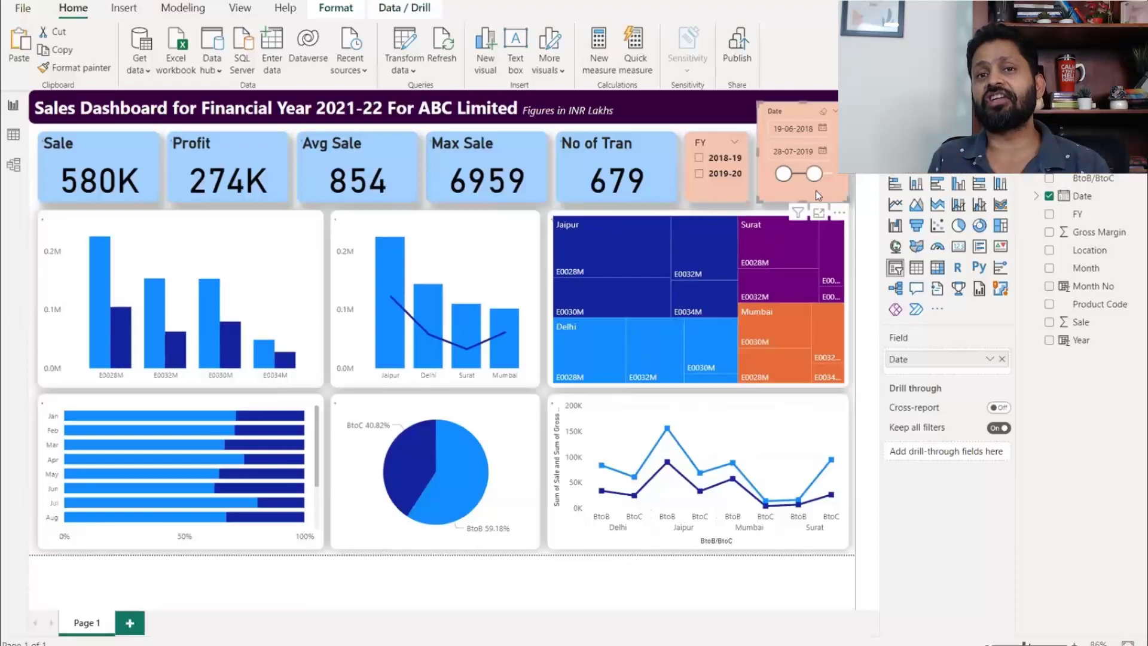
Repeat the product cross-filters E0028M through E0034M, clear them, then filter by BtoC
{"action": "left_click", "coordinate": [103, 330]}
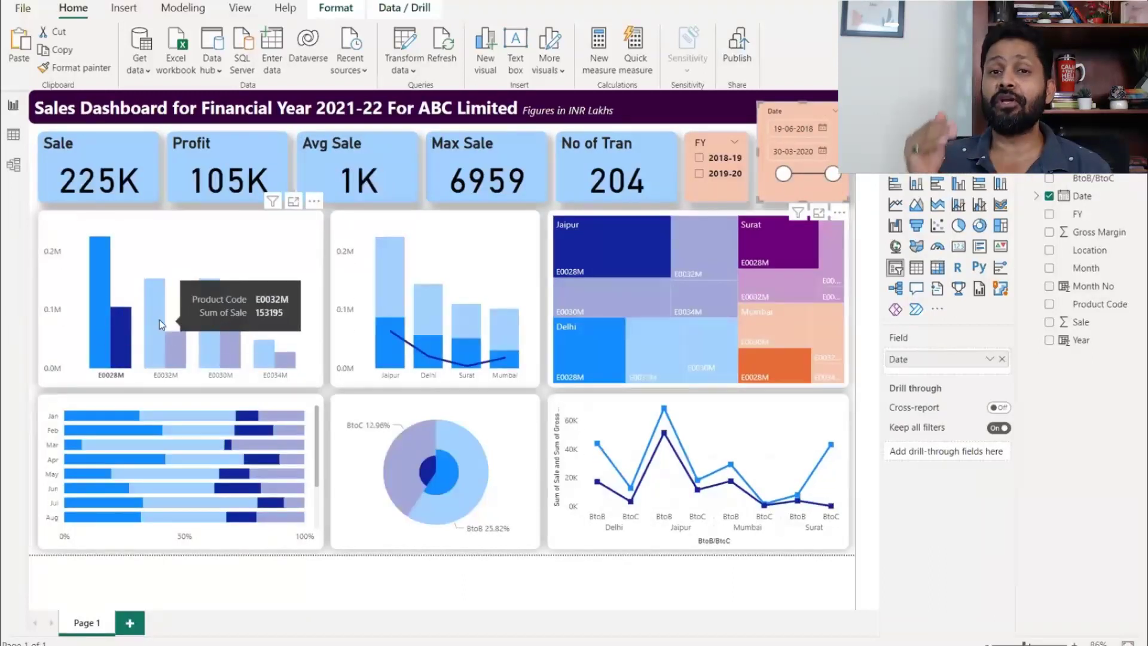
{"action": "left_click", "coordinate": [159, 319]}
{"action": "left_click", "coordinate": [235, 342]}
{"action": "left_click", "coordinate": [264, 363]}
{"action": "left_click", "coordinate": [220, 341]}
{"action": "left_click", "coordinate": [224, 347]}
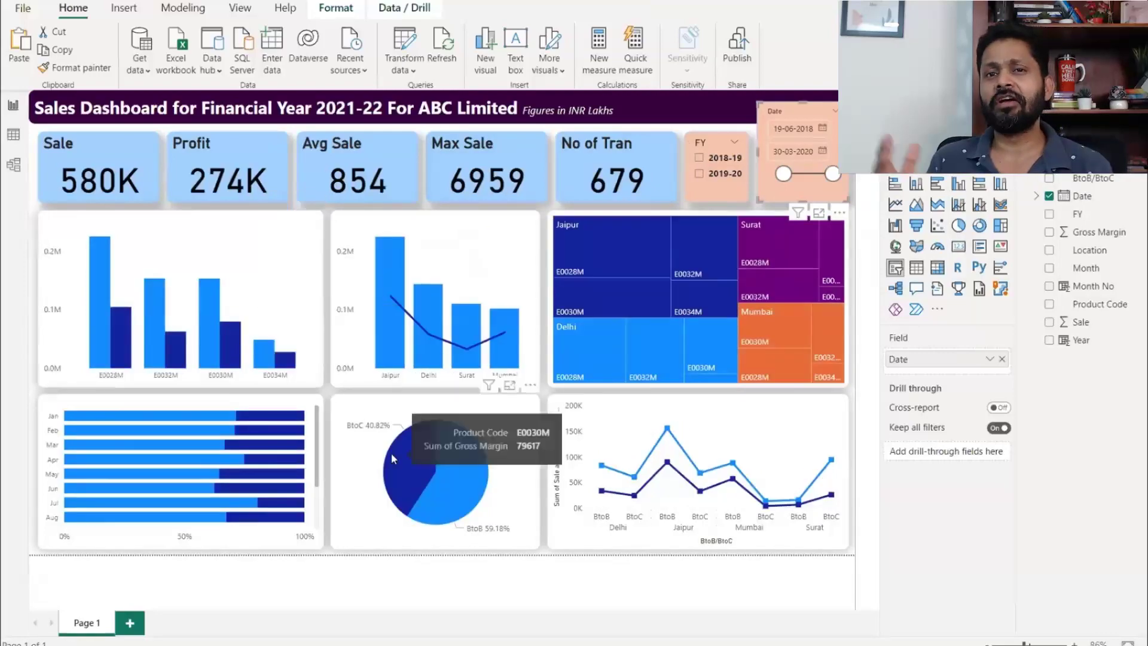
{"action": "left_click", "coordinate": [410, 461]}
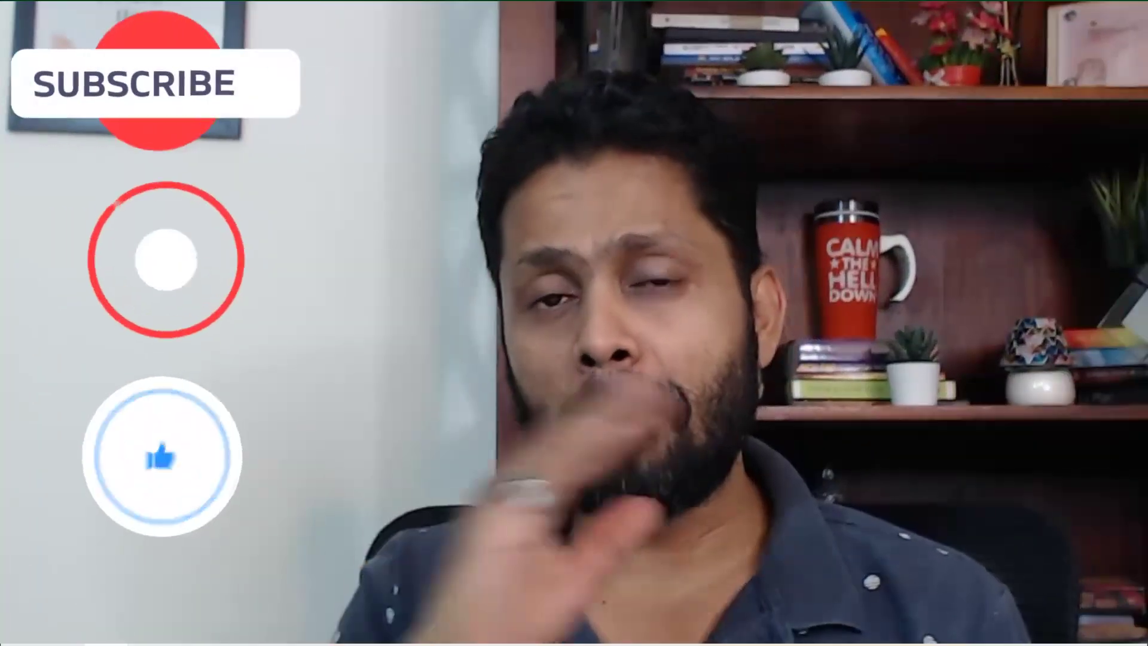